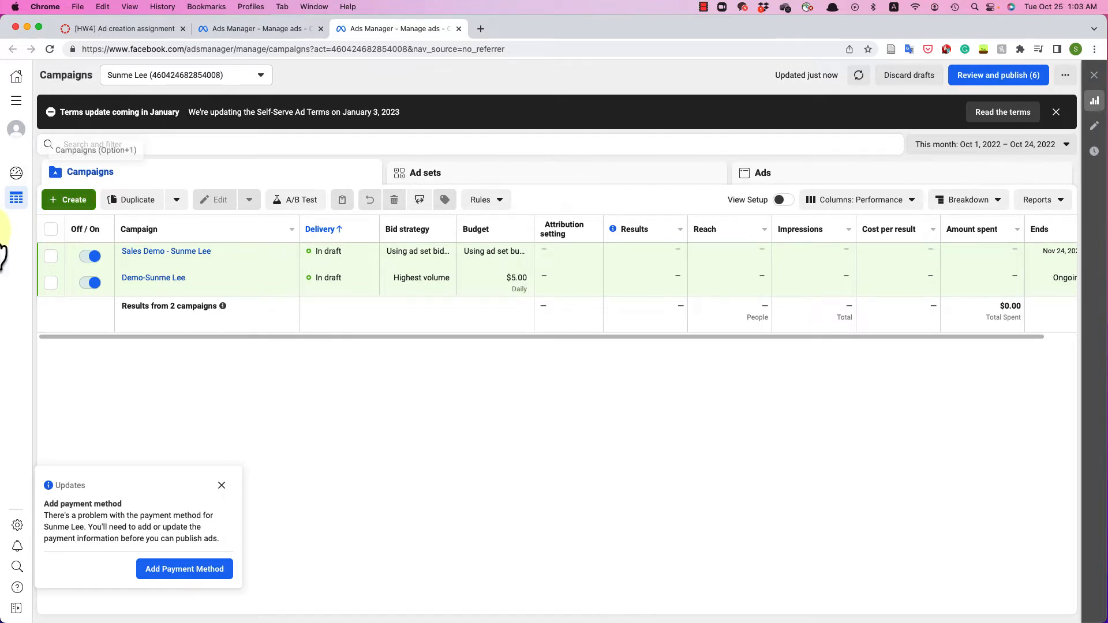
- Create a new draft campaign using the Sales objective
{"action": "left_click", "coordinate": [66, 202]}
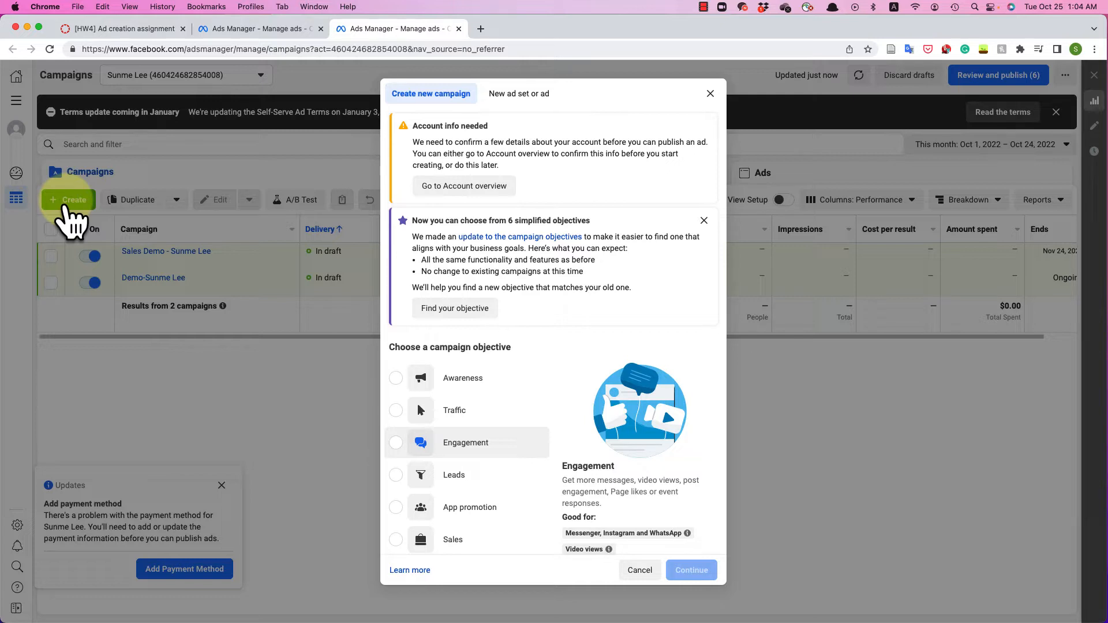
{"action": "scroll", "coordinate": [467, 439], "scroll_direction": "down", "scroll_amount": 2}
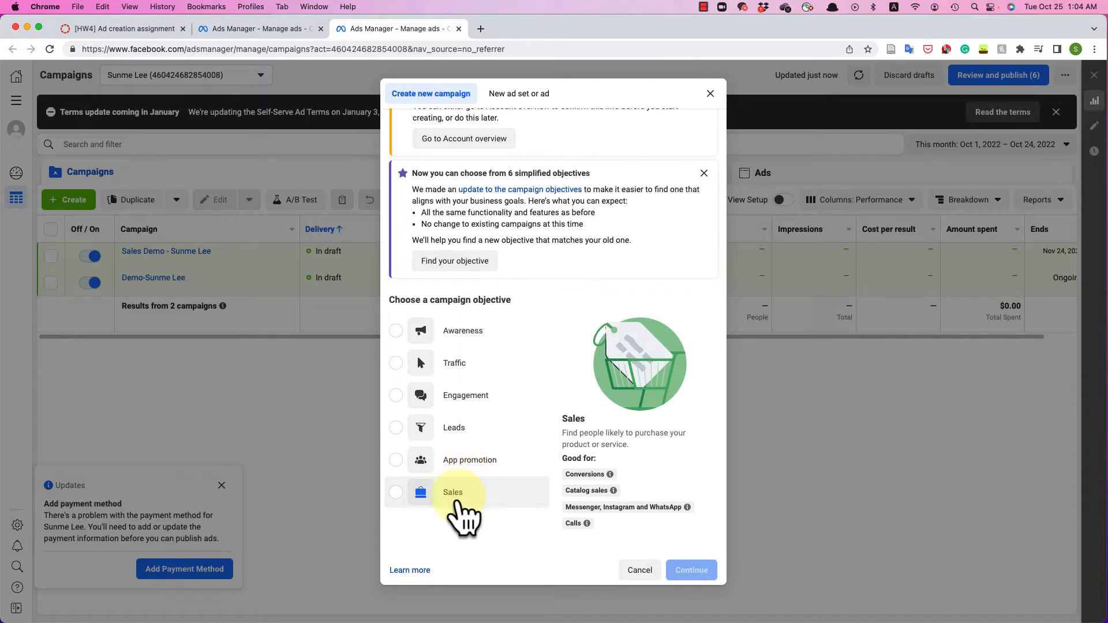
{"action": "left_click", "coordinate": [460, 505]}
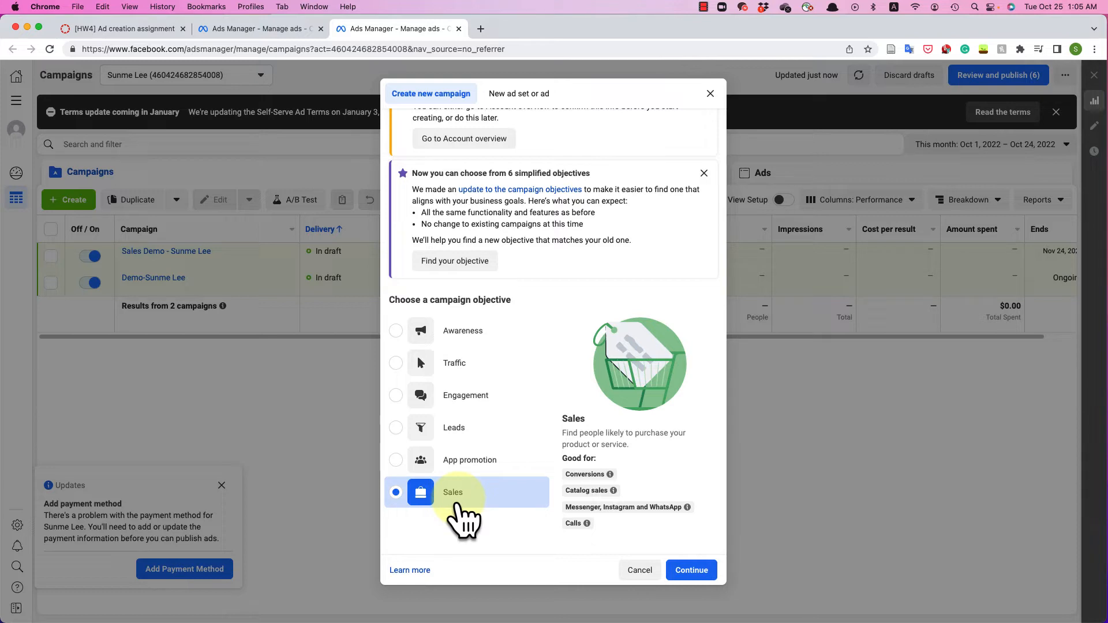
{"action": "left_click", "coordinate": [681, 570]}
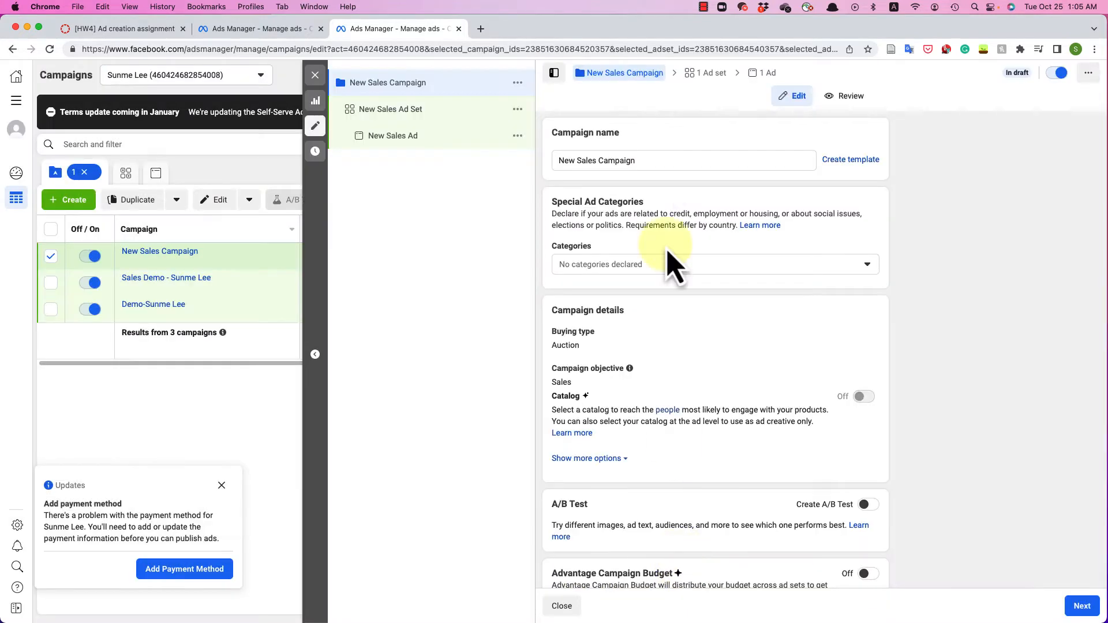
- Rename the campaign to 'Pizza Sales - ' followed by the advertiser's name
{"action": "left_click", "coordinate": [662, 165]}
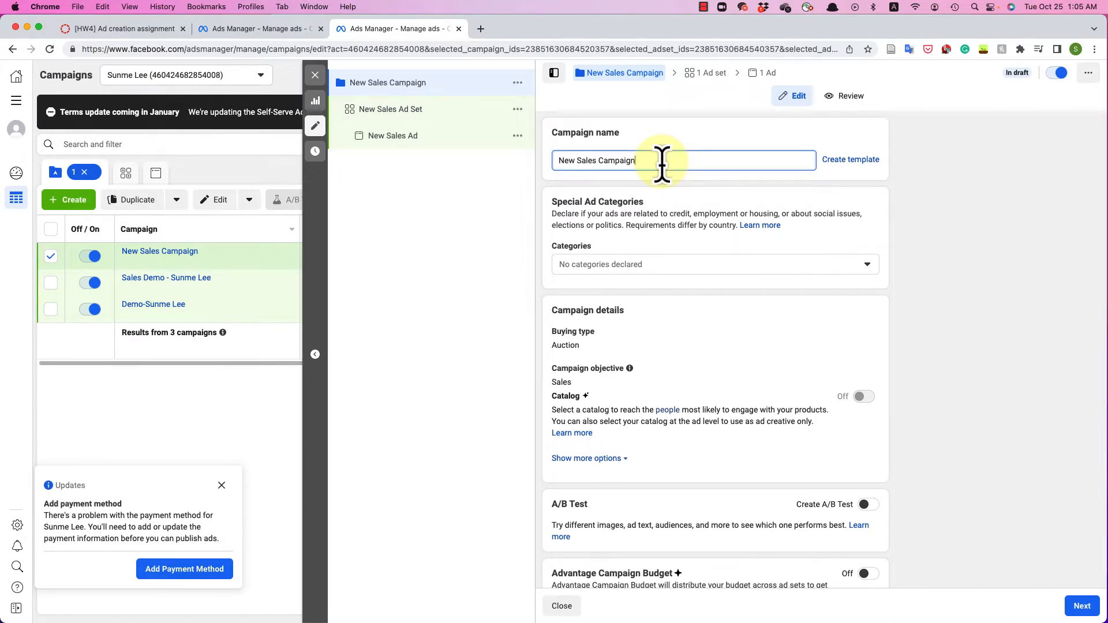
{"action": "key", "text": "super+a"}
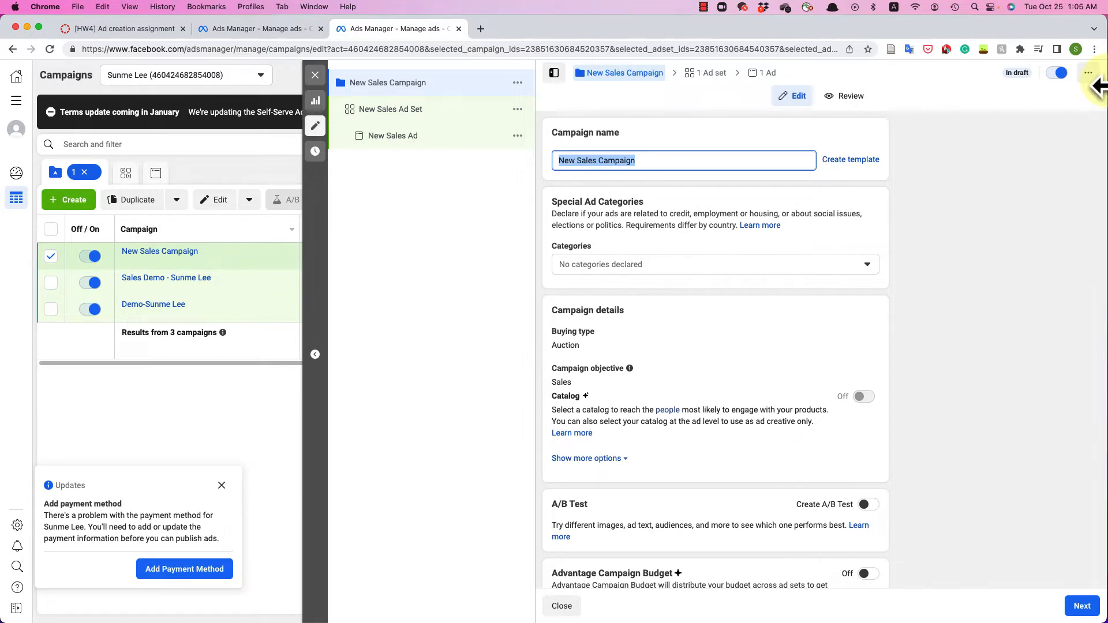
{"action": "type", "text": "P"}
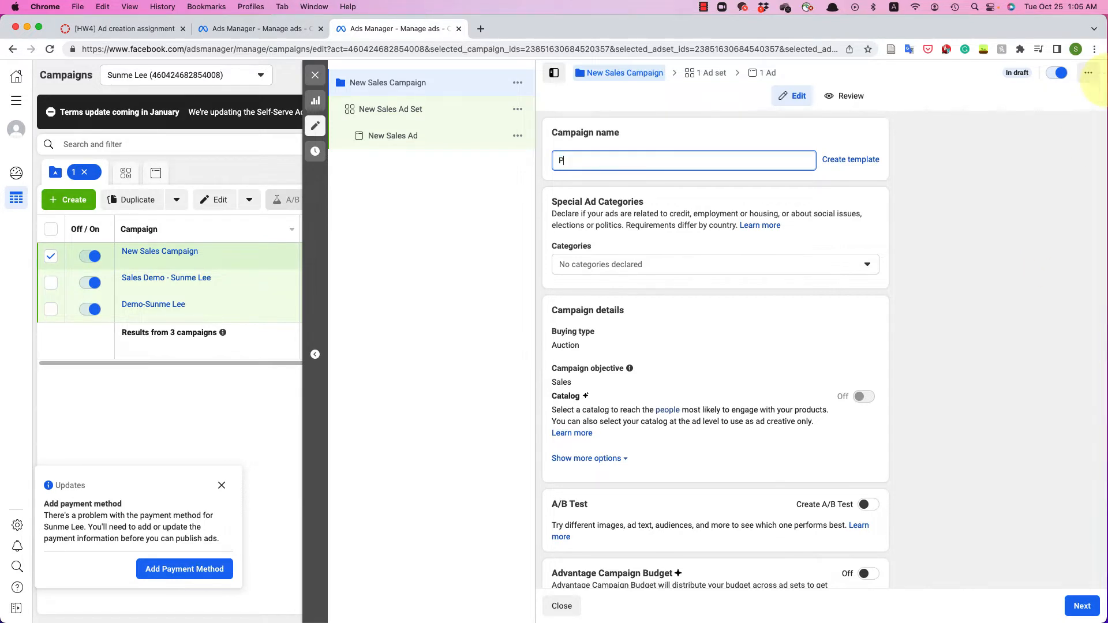
{"action": "type", "text": "izza Sales - S"}
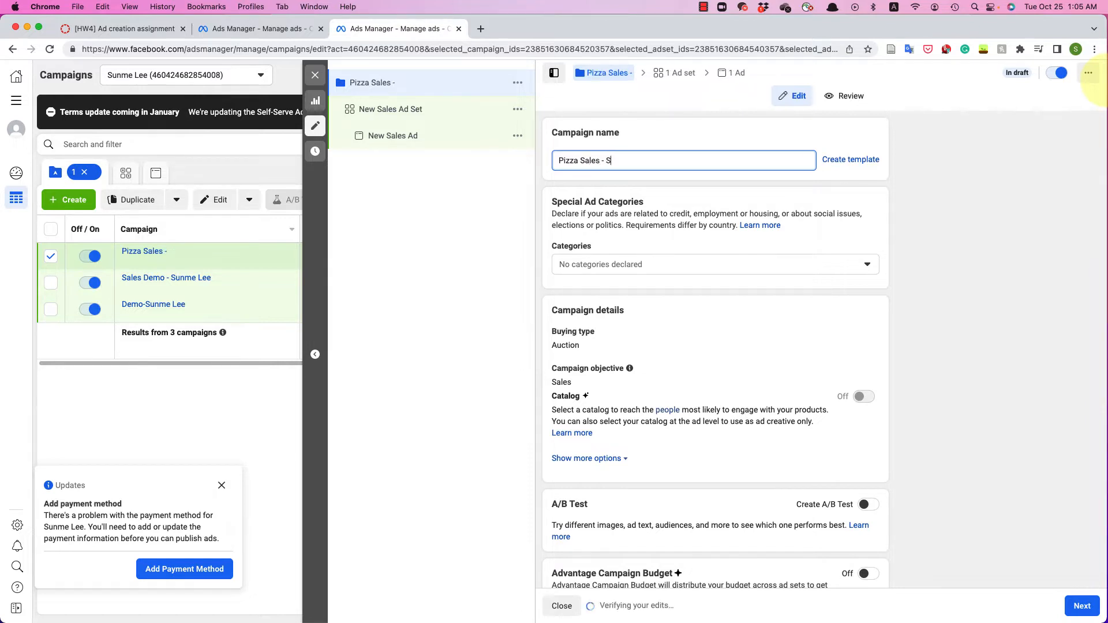
{"action": "type", "text": "unme Lee"}
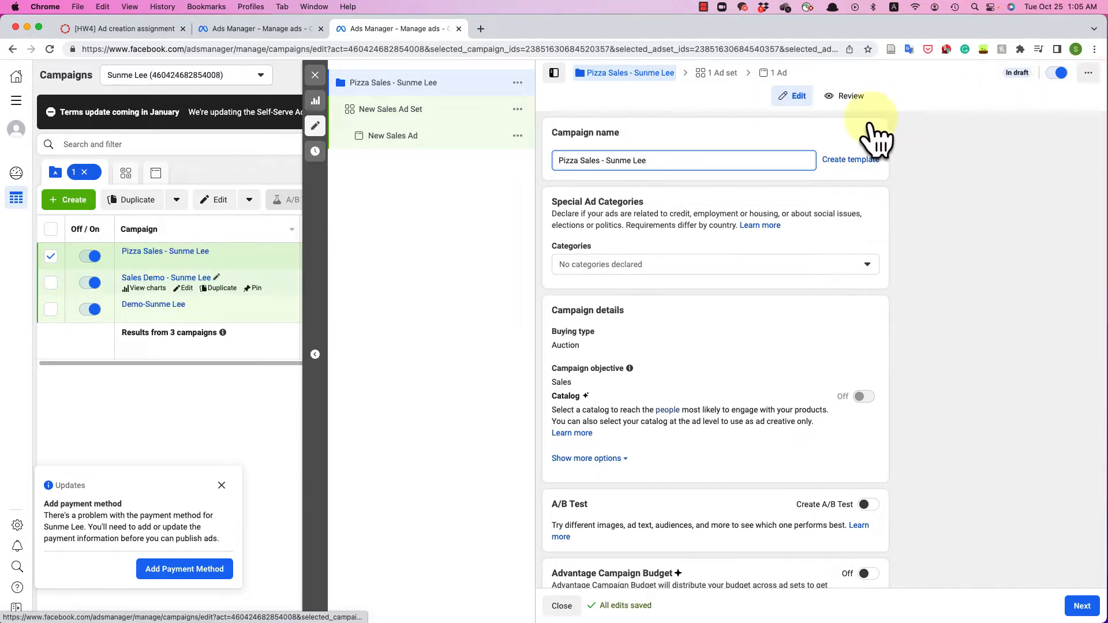
{"action": "key", "text": "Tab"}
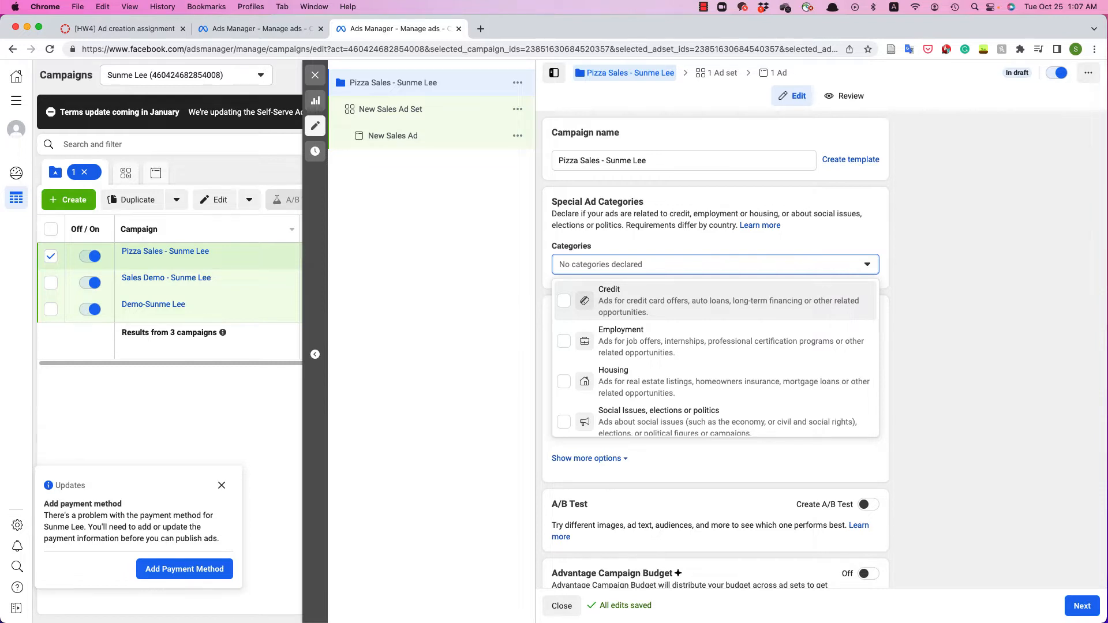
- Close the special ad categories list with no categories declared, then scroll down the campaign panel
{"action": "left_click", "coordinate": [390, 379]}
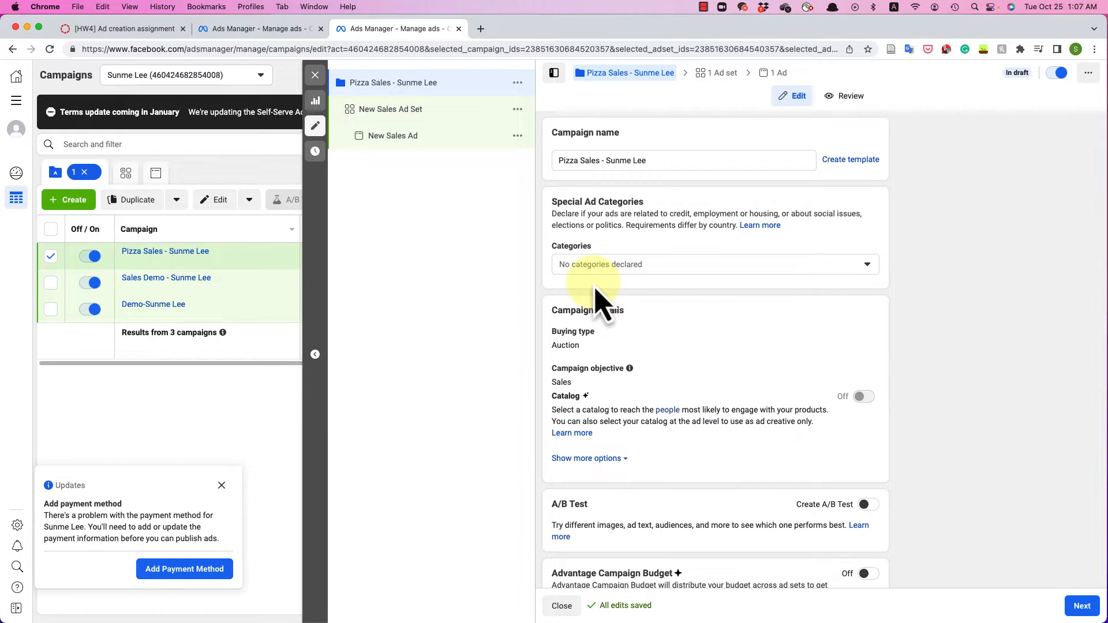
{"action": "scroll", "coordinate": [596, 289], "scroll_direction": "down", "scroll_amount": 1}
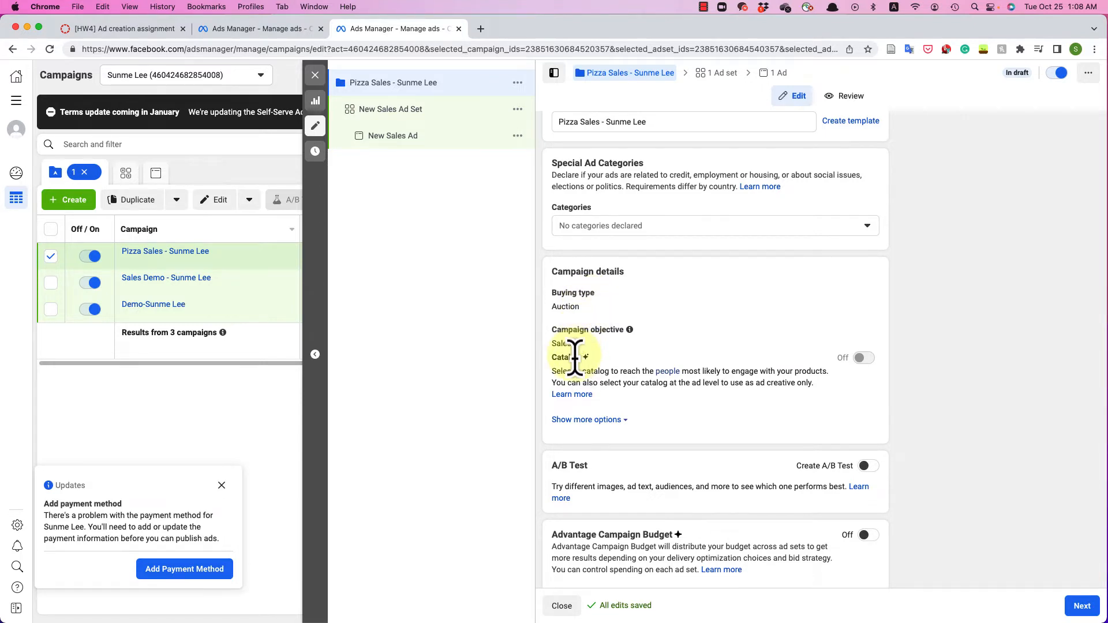
{"action": "scroll", "coordinate": [575, 357], "scroll_direction": "down", "scroll_amount": 1}
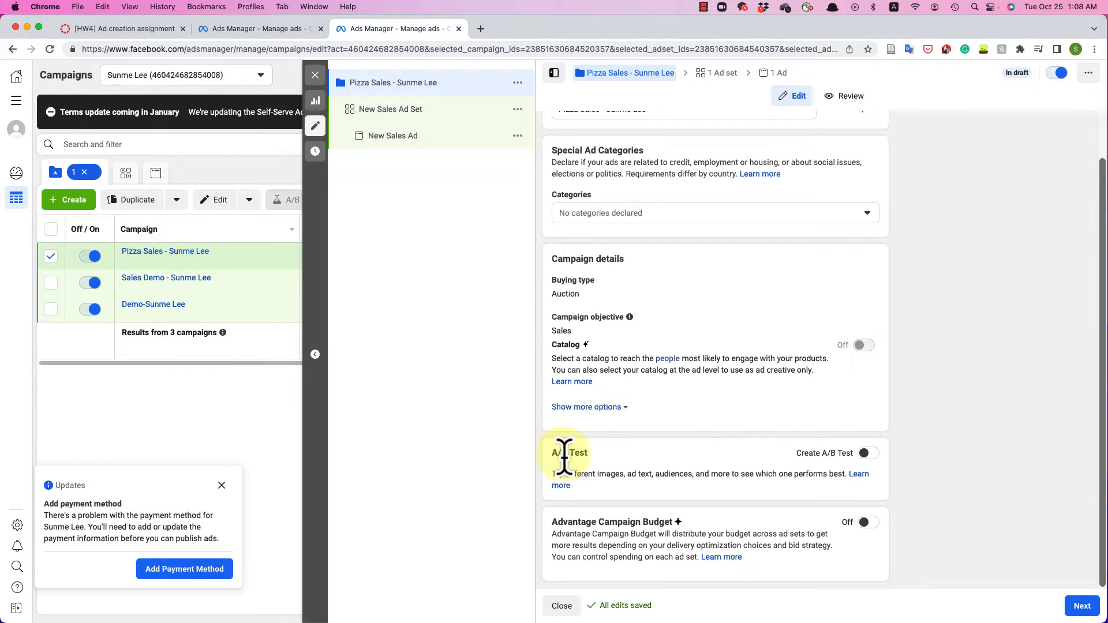
- Toggle A/B testing on and back off, then enable Advantage Campaign Budget
{"action": "left_click", "coordinate": [869, 453]}
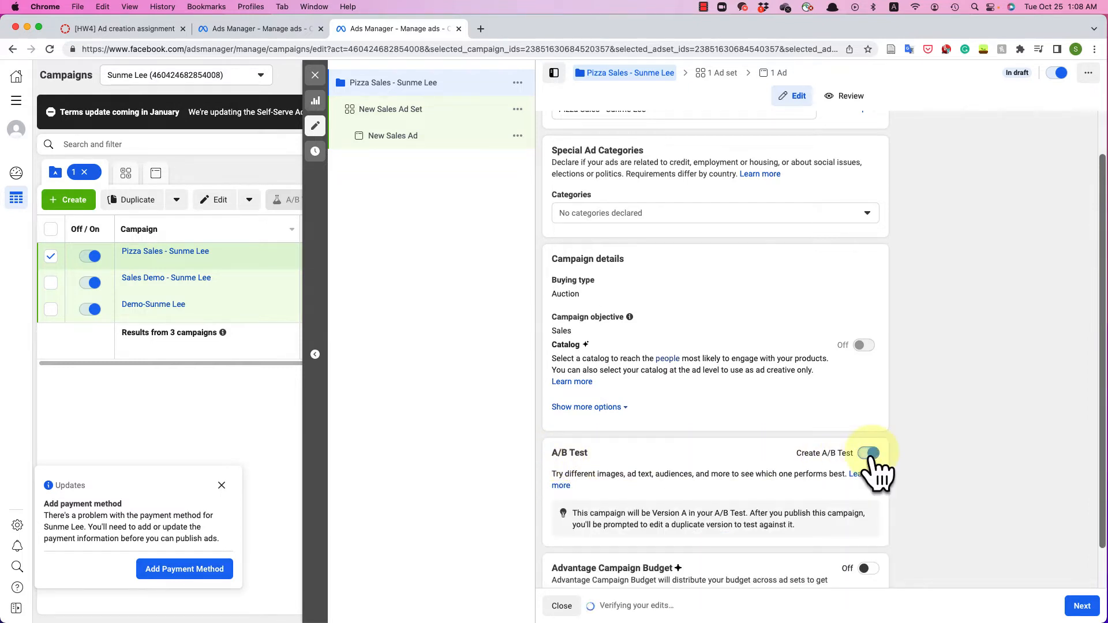
{"action": "left_click", "coordinate": [869, 454]}
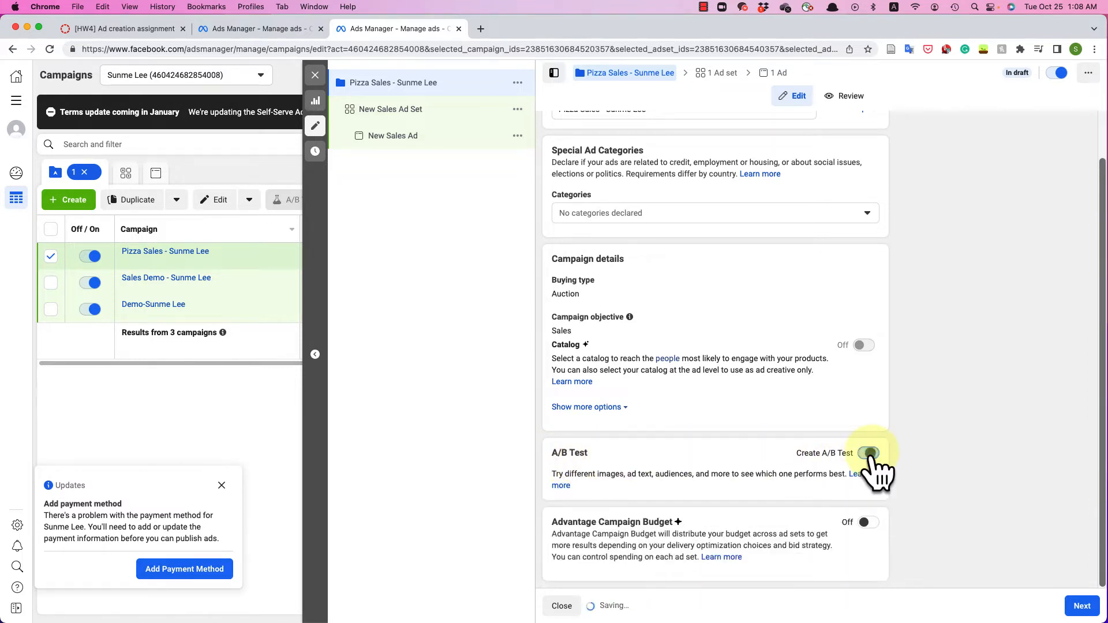
{"action": "left_click", "coordinate": [869, 523]}
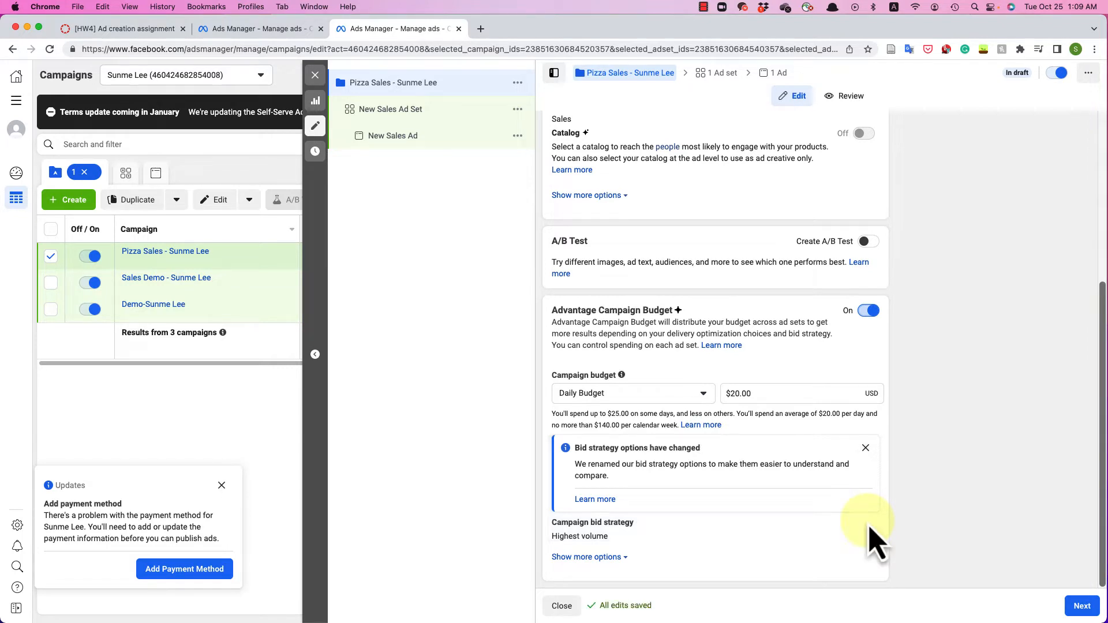
{"action": "left_click", "coordinate": [609, 398]}
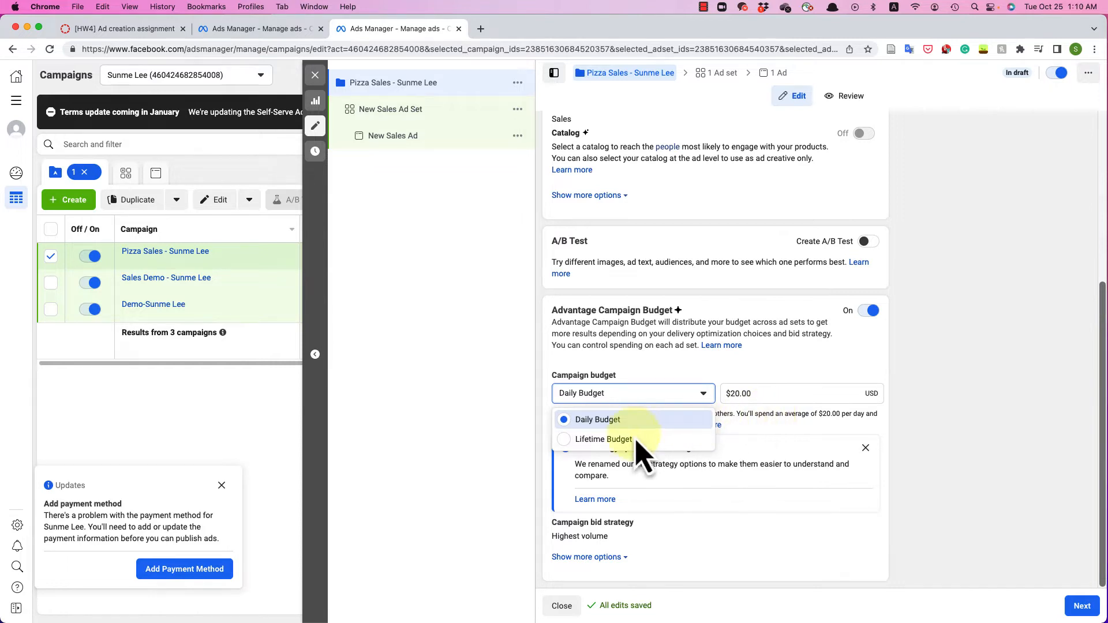
- Try a lifetime budget, then turn Advantage Campaign Budget off and continue to the ad set
{"action": "left_click", "coordinate": [584, 441]}
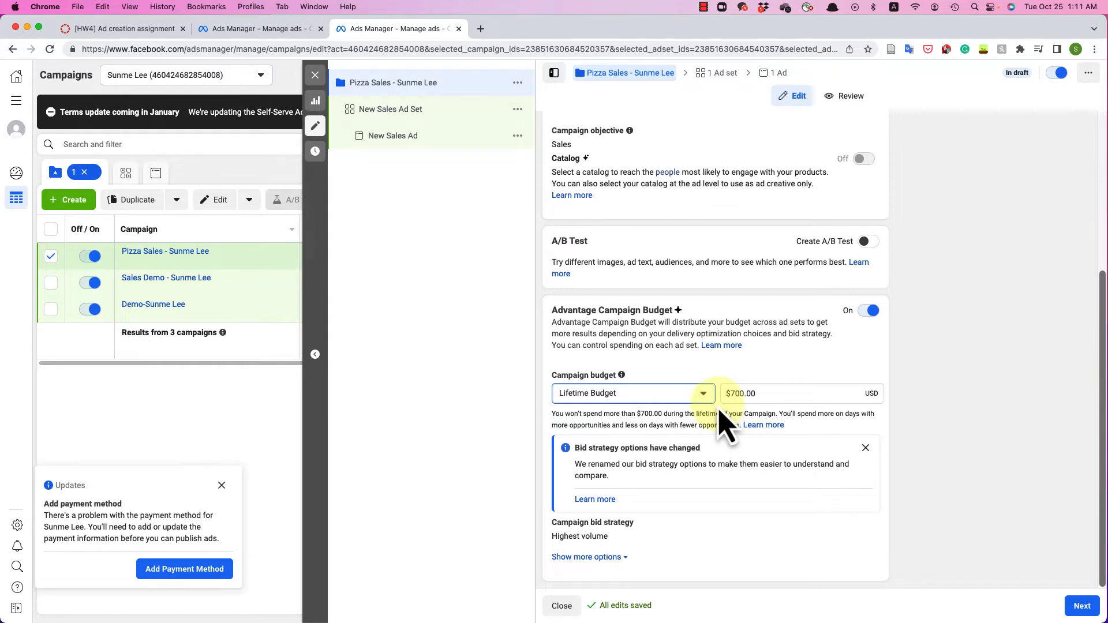
{"action": "left_click", "coordinate": [674, 395]}
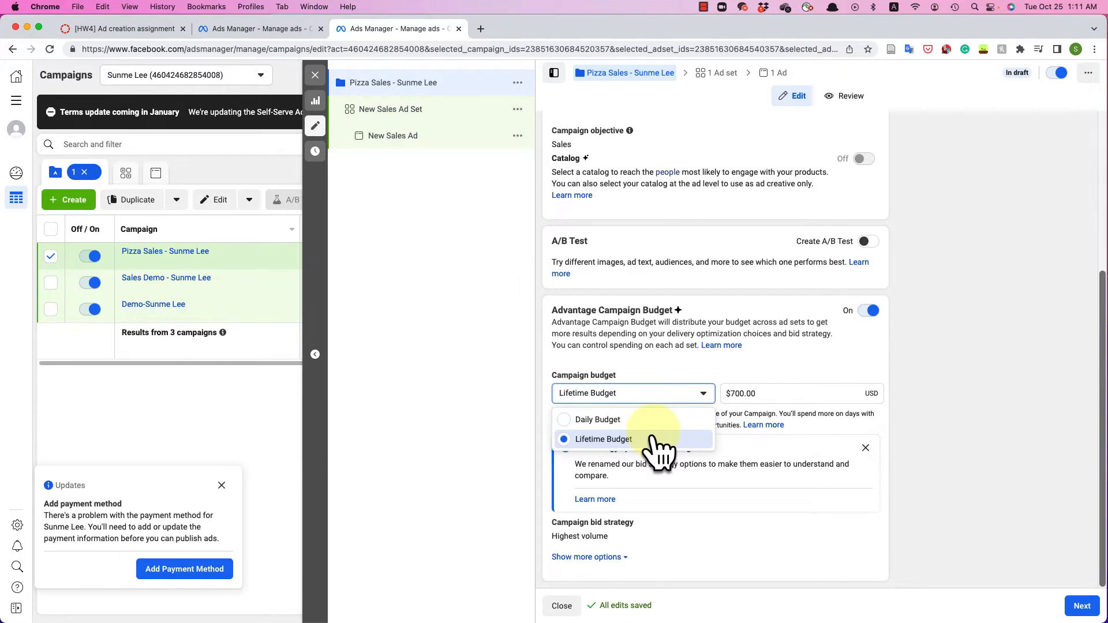
{"action": "left_click", "coordinate": [658, 443]}
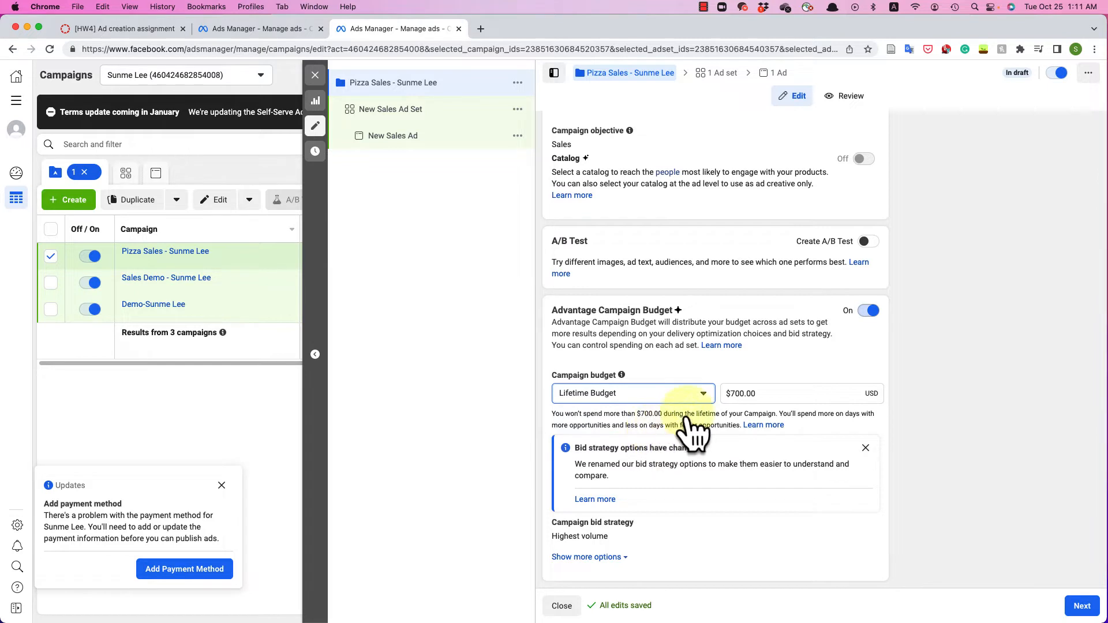
{"action": "left_click", "coordinate": [869, 315]}
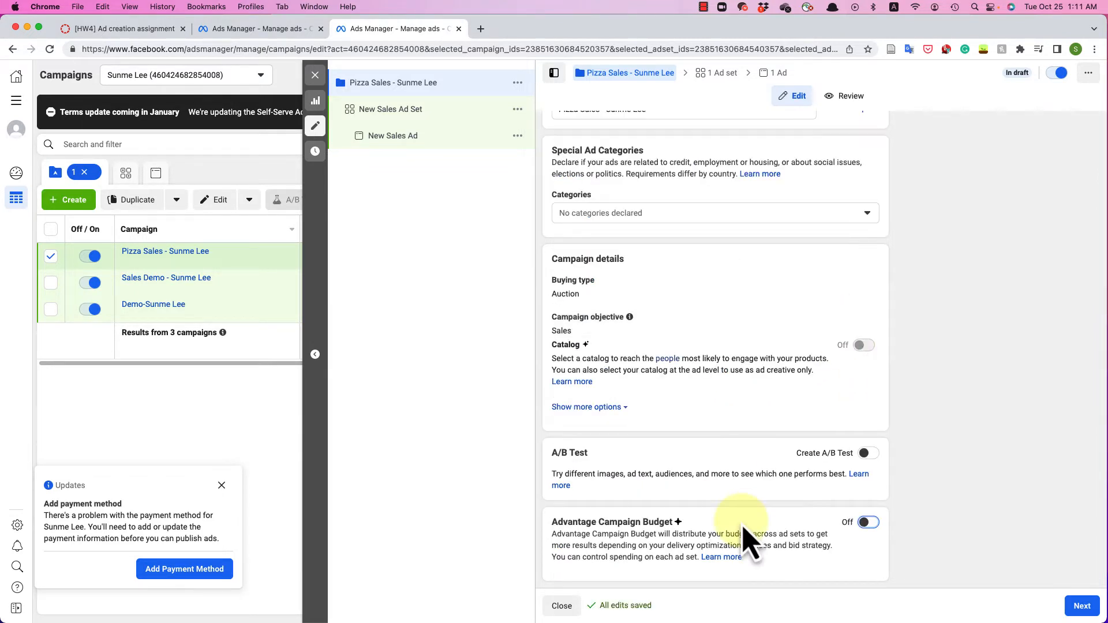
{"action": "left_click", "coordinate": [1082, 606]}
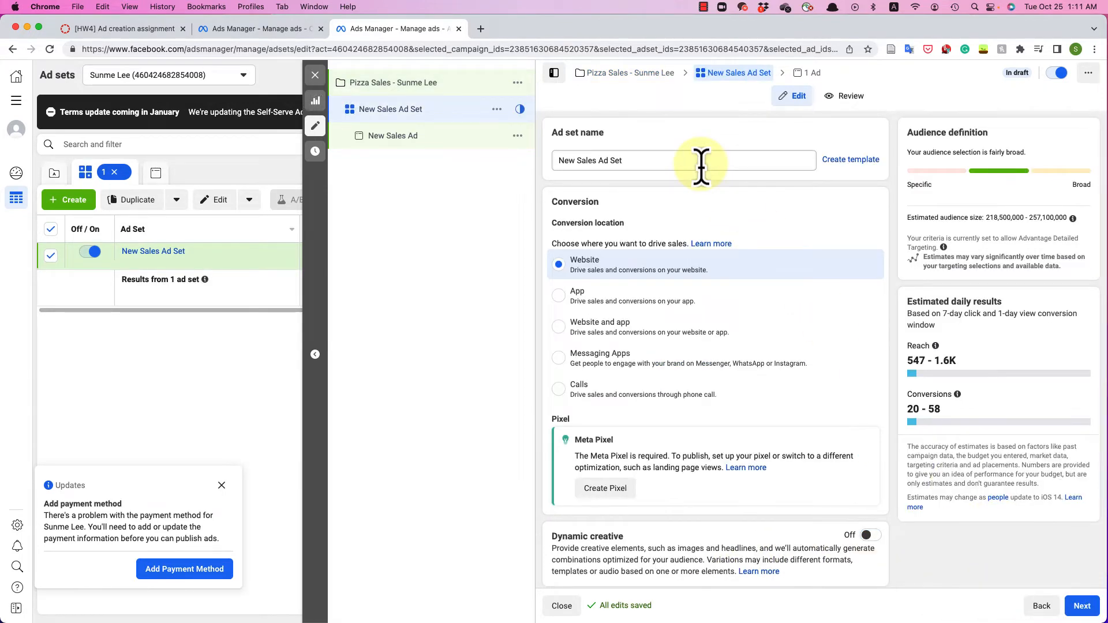
- Replace 'New Sales Ad Set' with 'Pizza Sale - ' followed by the advertiser's name
{"action": "left_click_drag", "start_coordinate": [702, 164], "coordinate": [534, 182]}
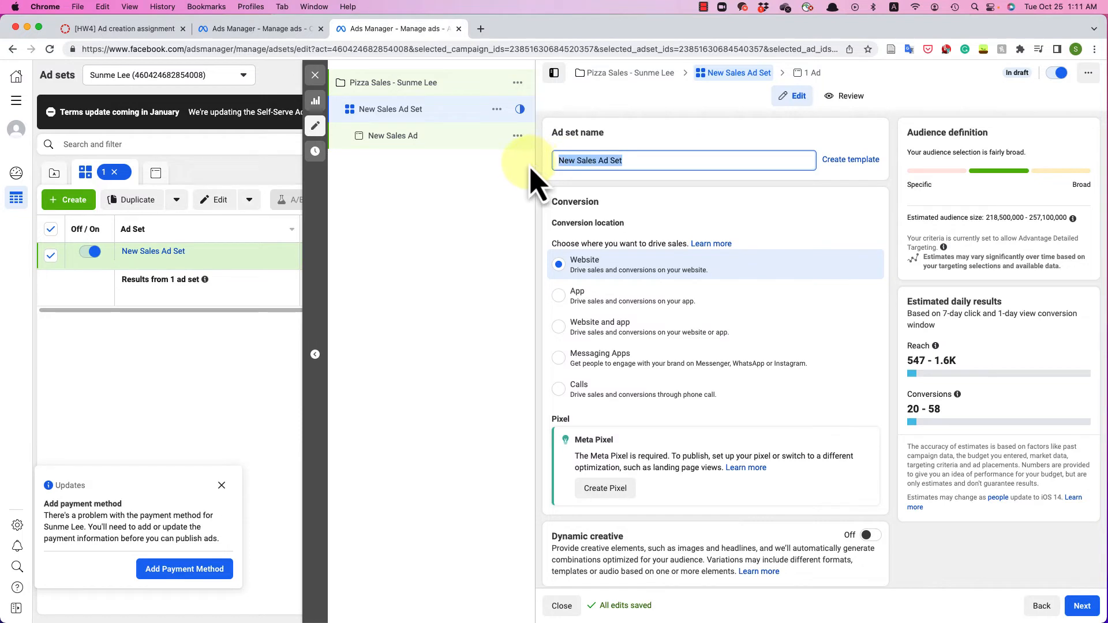
{"action": "type", "text": "P"}
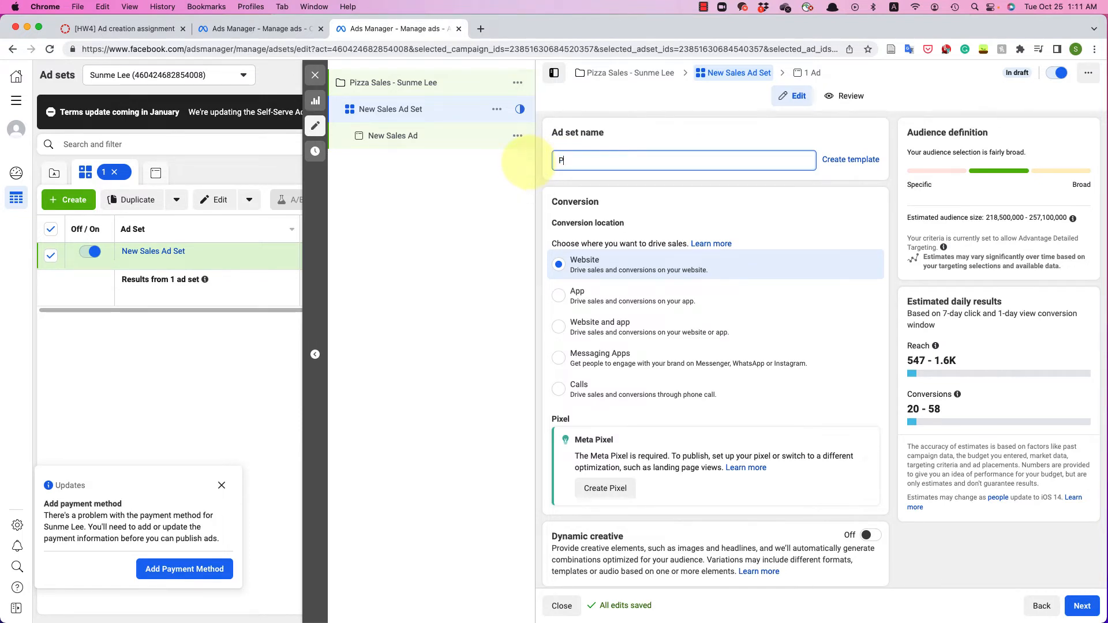
{"action": "type", "text": "izza Sale - Sunme Lee"}
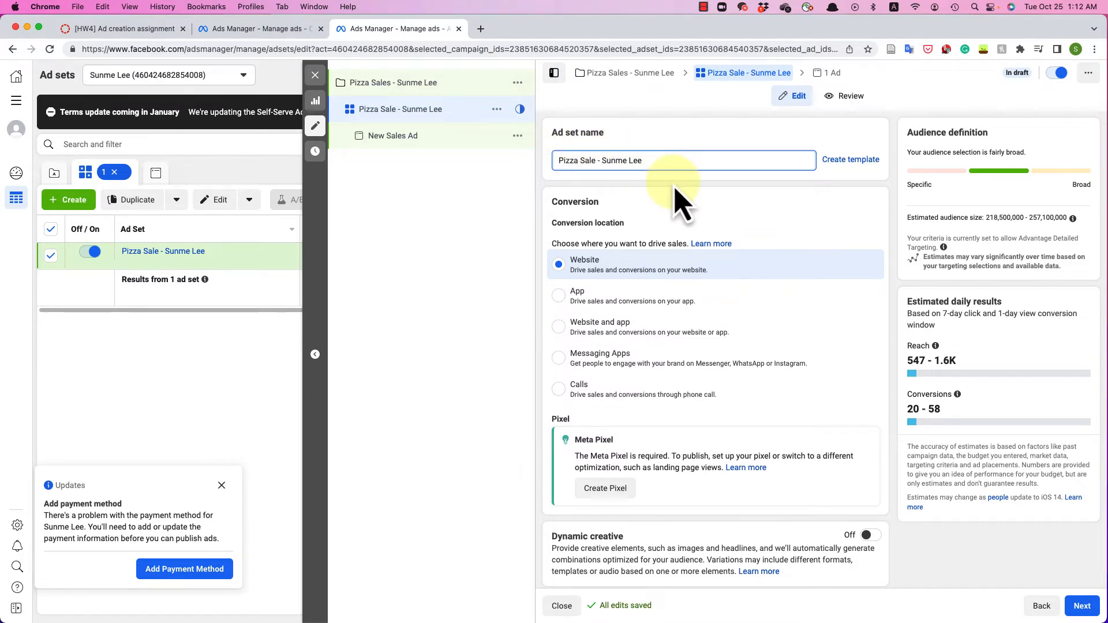
{"action": "scroll", "coordinate": [681, 201], "scroll_direction": "down", "scroll_amount": 2}
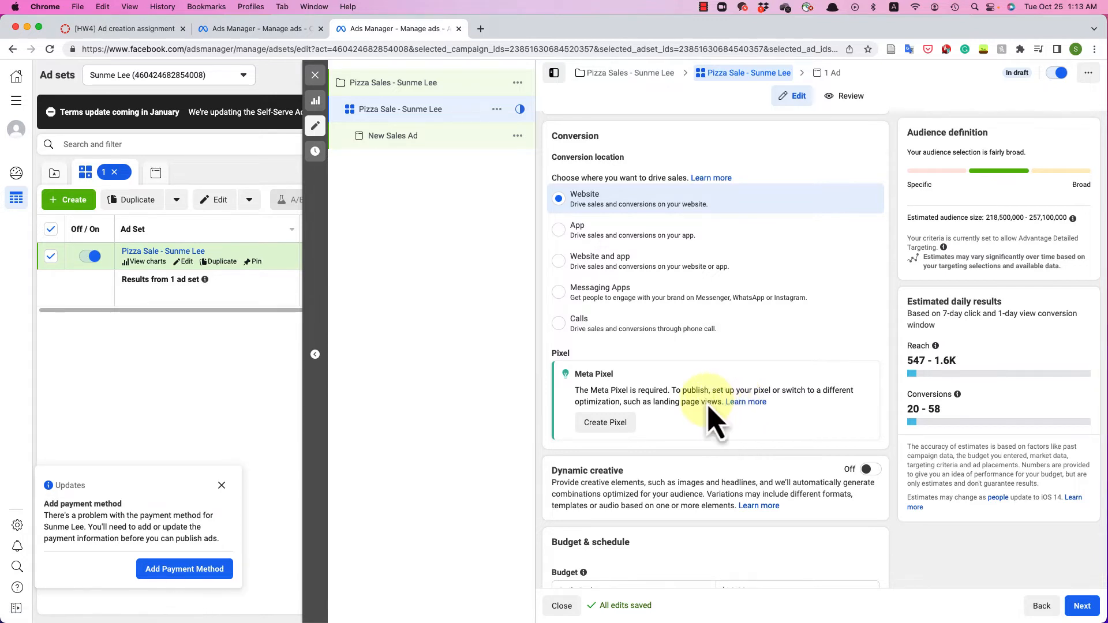
- Keep the ad set on a $20.00 daily budget and scroll to the Audience section
{"action": "scroll", "coordinate": [714, 421], "scroll_direction": "down", "scroll_amount": 5}
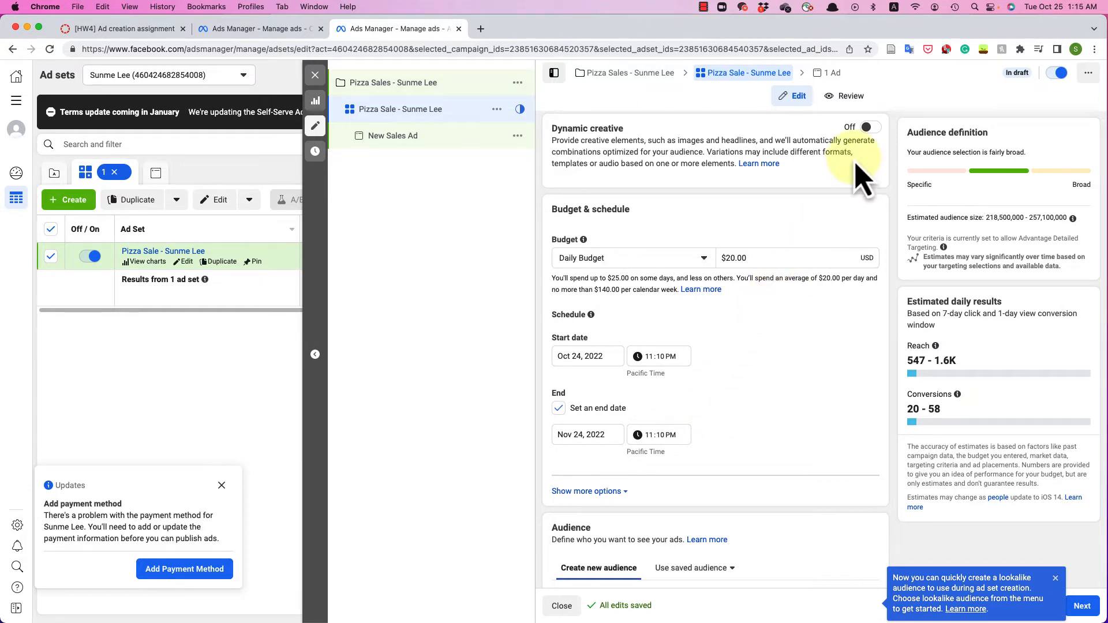
{"action": "scroll", "coordinate": [731, 309], "scroll_direction": "down", "scroll_amount": 3}
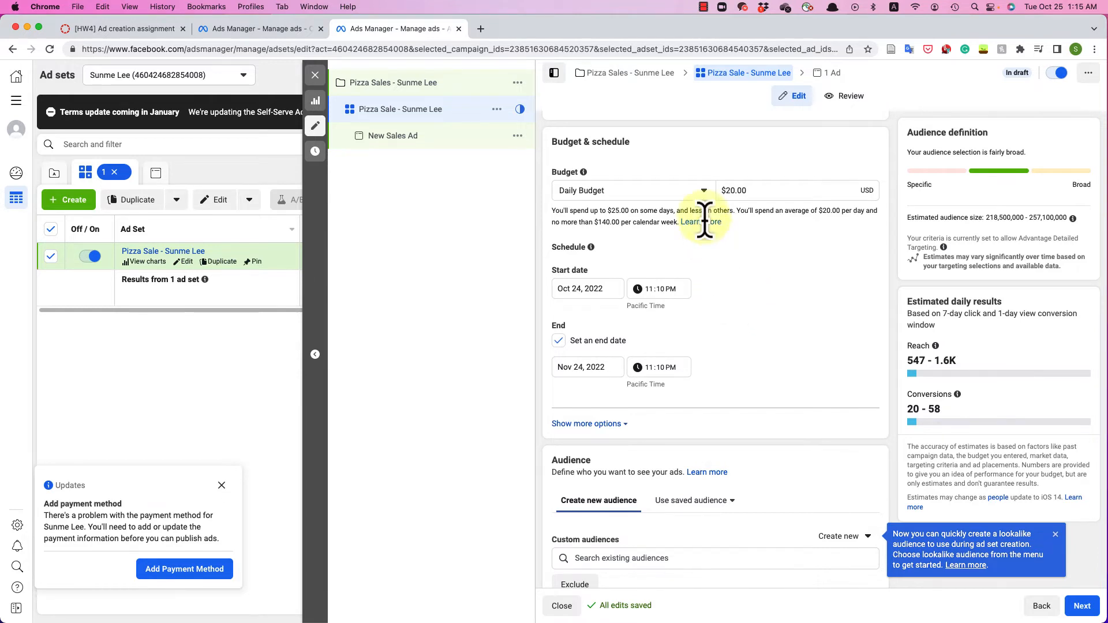
{"action": "left_click", "coordinate": [700, 194]}
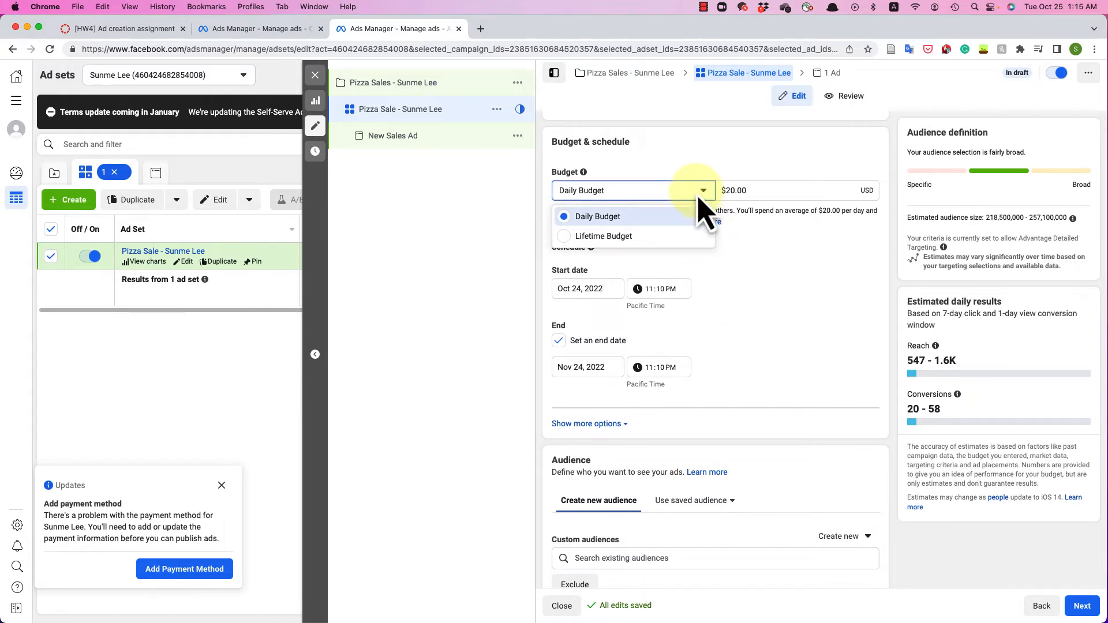
{"action": "left_click", "coordinate": [755, 302]}
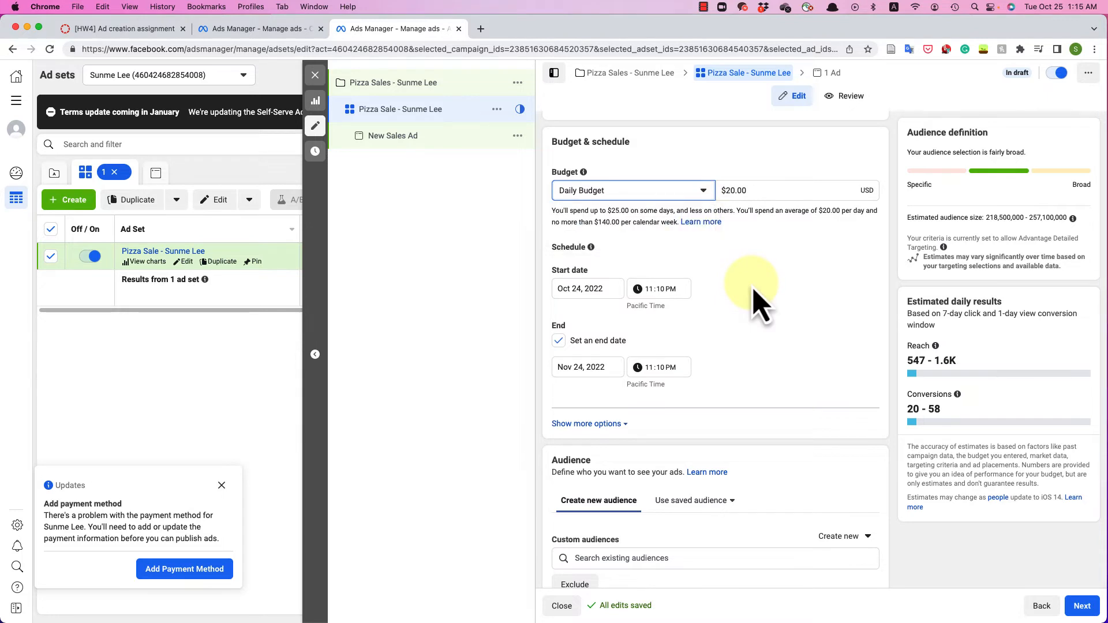
{"action": "scroll", "coordinate": [755, 301], "scroll_direction": "down", "scroll_amount": 5}
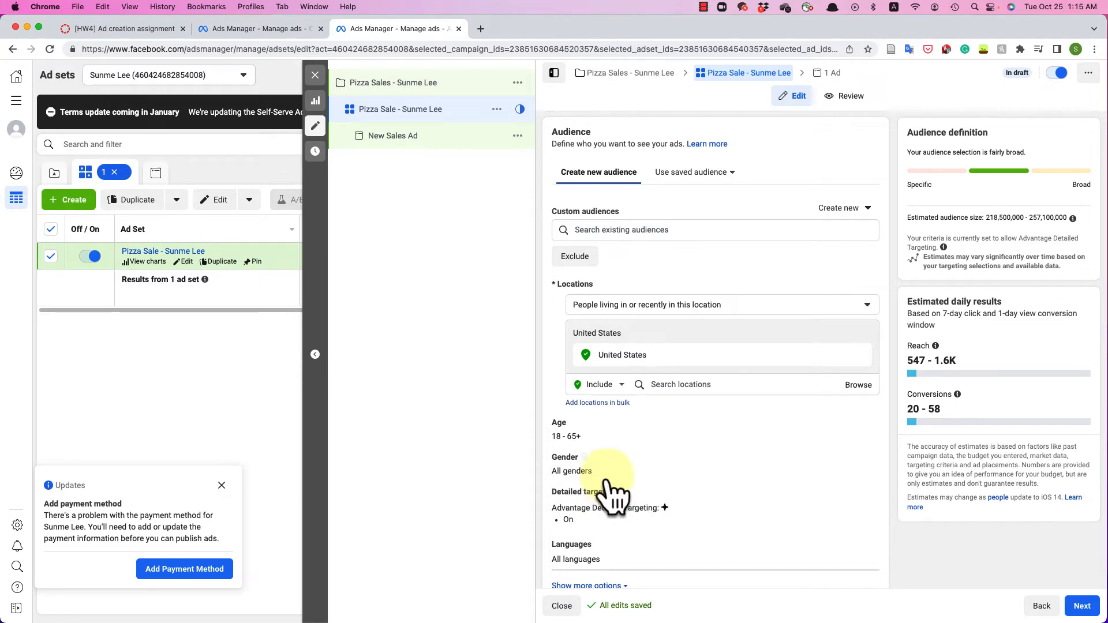
- Target people living in or recently in Round Rock, Texas, within a 50-mile radius
{"action": "left_click", "coordinate": [617, 307]}
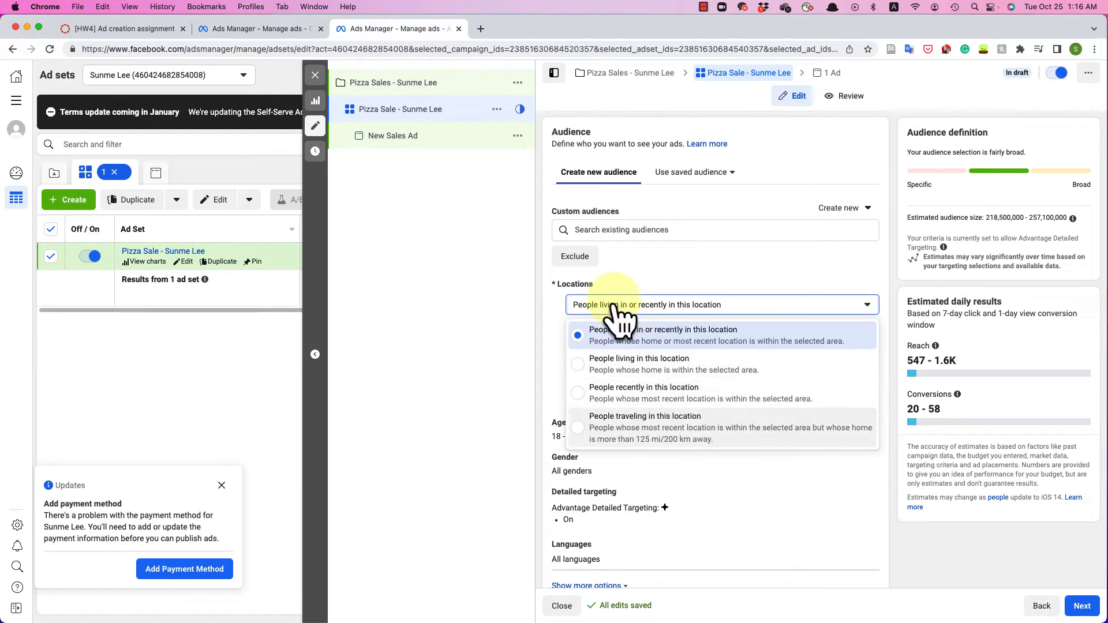
{"action": "left_click", "coordinate": [680, 338]}
{"action": "left_click", "coordinate": [641, 386]}
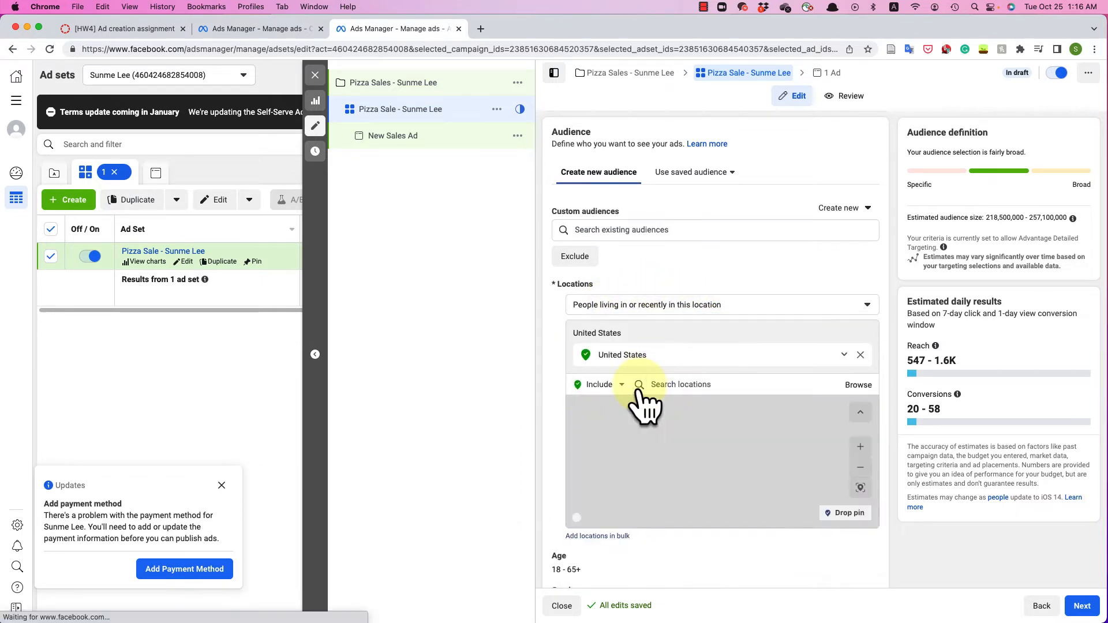
{"action": "left_click", "coordinate": [641, 385]}
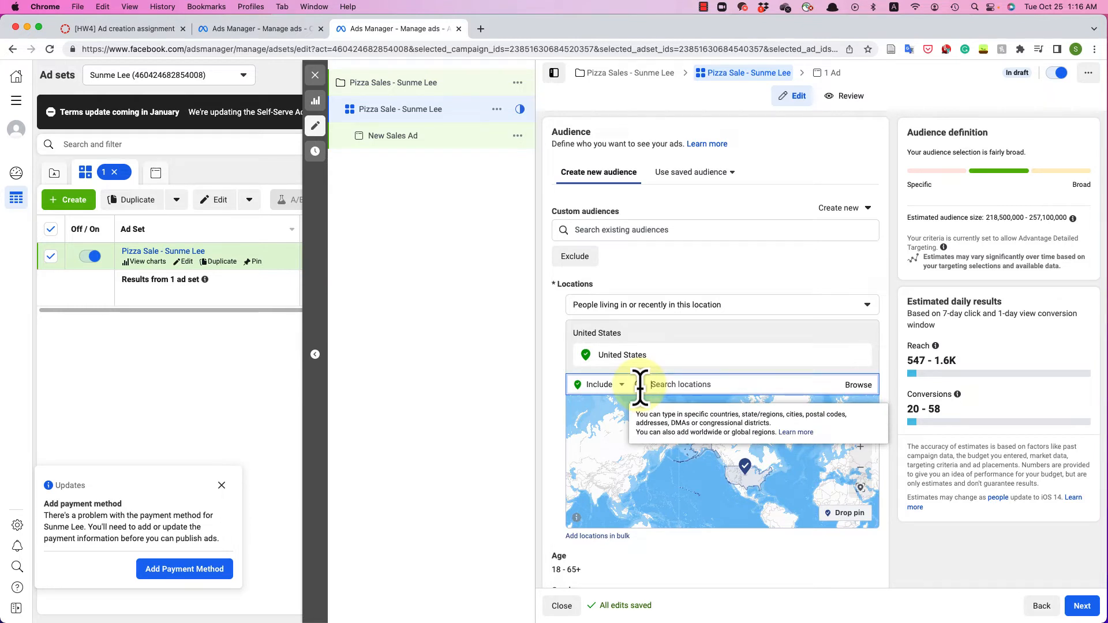
{"action": "type", "text": "Round Rock"}
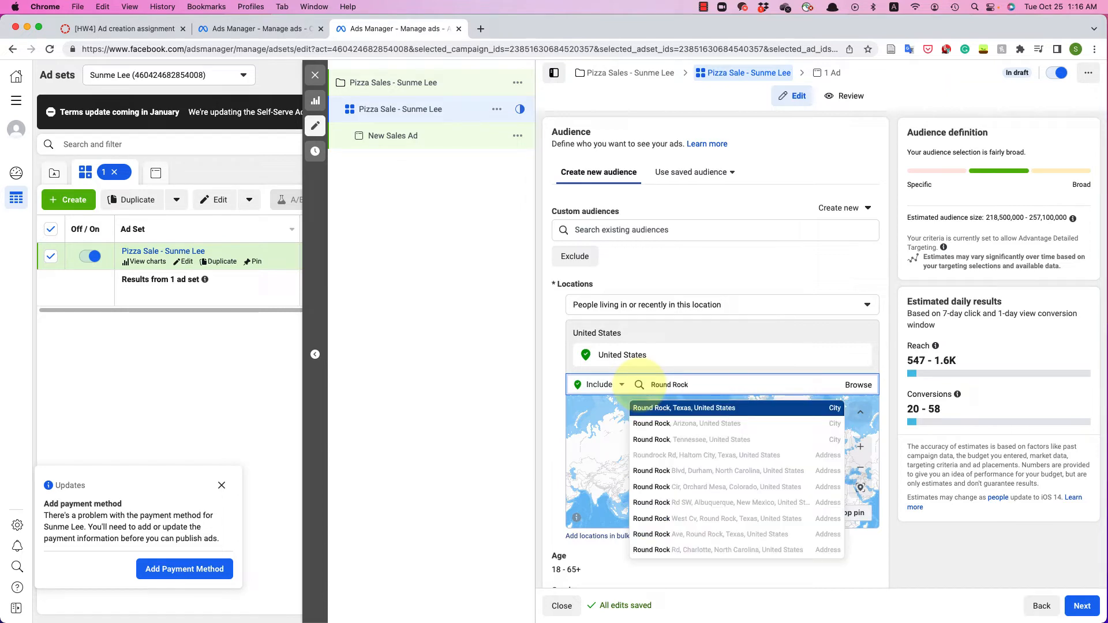
{"action": "left_click", "coordinate": [664, 410]}
{"action": "left_click", "coordinate": [724, 399]}
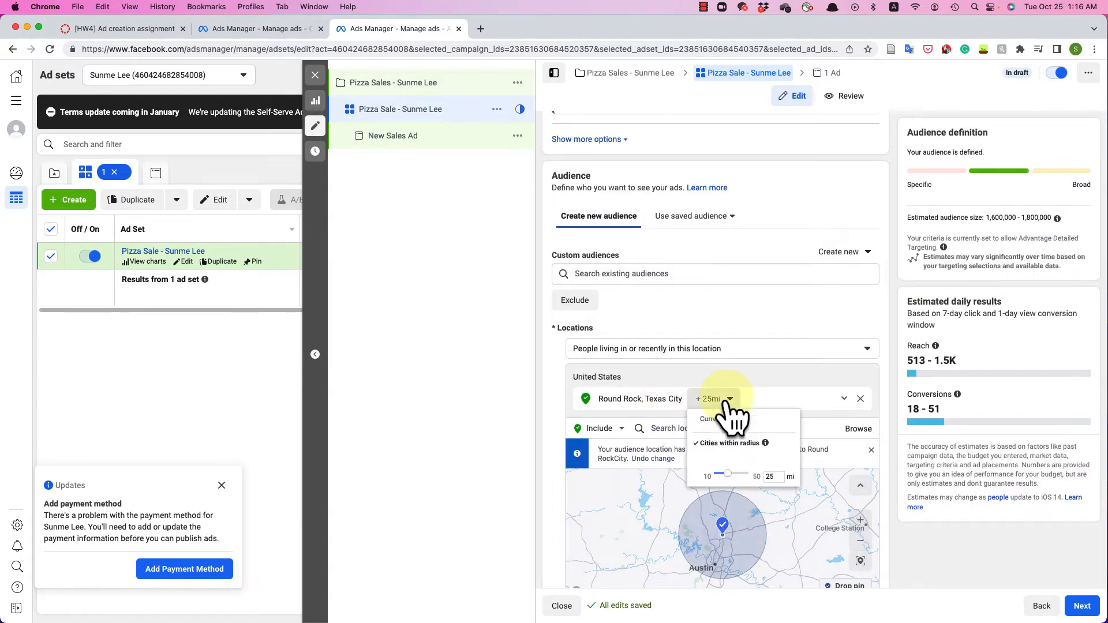
{"action": "mouse_move", "coordinate": [731, 484]}
{"action": "left_mouse_down"}
{"action": "mouse_move", "coordinate": [752, 493]}
{"action": "mouse_move", "coordinate": [734, 487]}
{"action": "mouse_move", "coordinate": [742, 494]}
{"action": "left_mouse_up"}
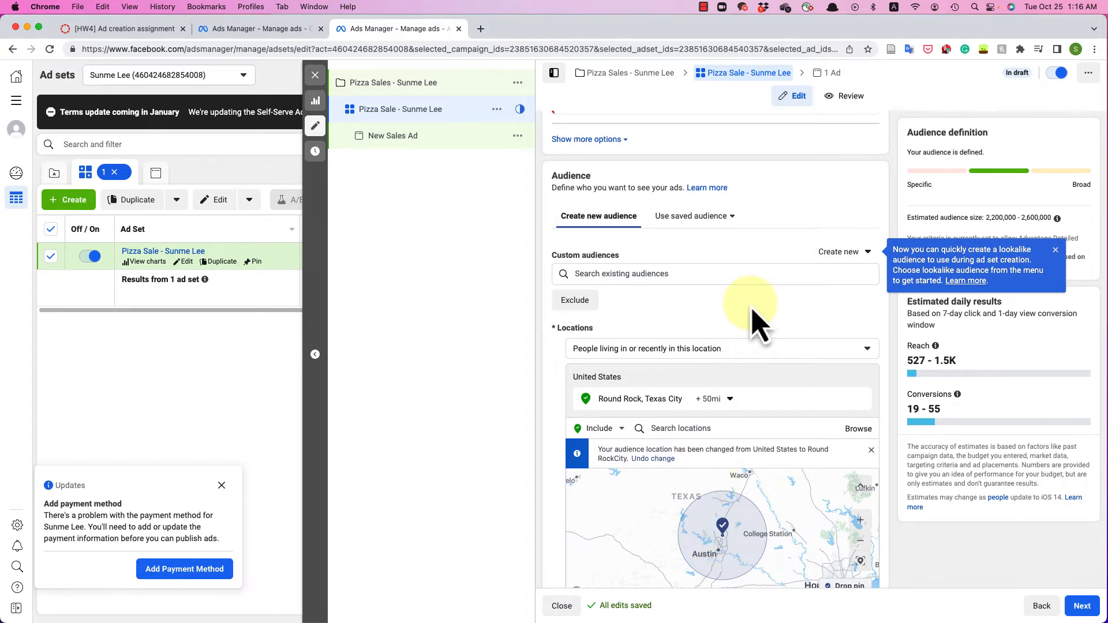
{"action": "scroll", "coordinate": [757, 323], "scroll_direction": "down", "scroll_amount": 5}
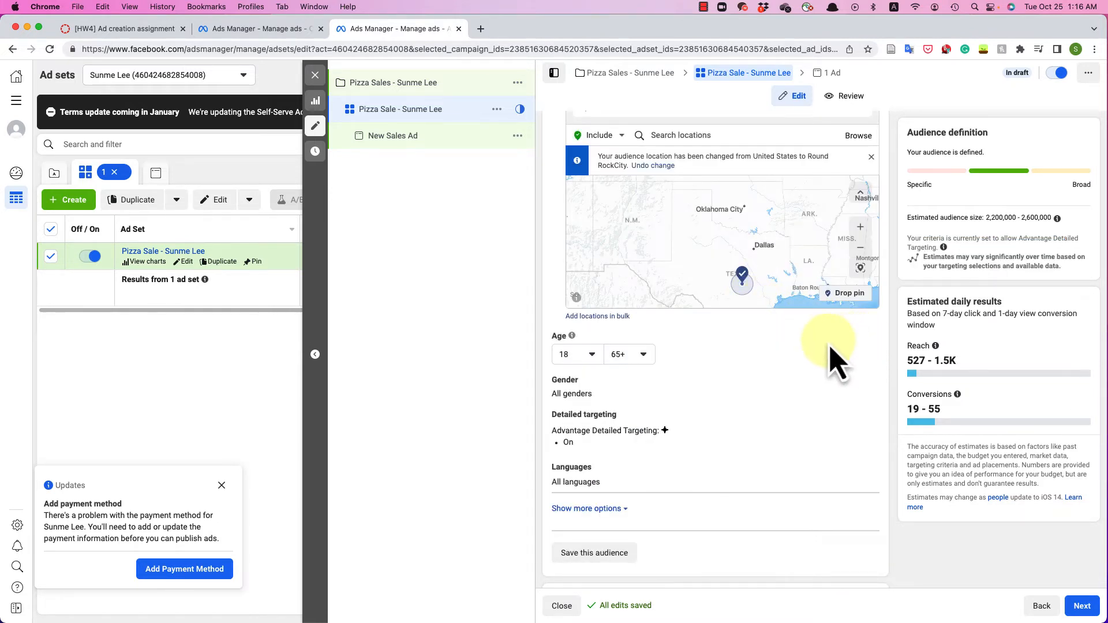
- Lower the maximum audience age from 65+ to 60, giving an 18–60 range
{"action": "left_click", "coordinate": [645, 356]}
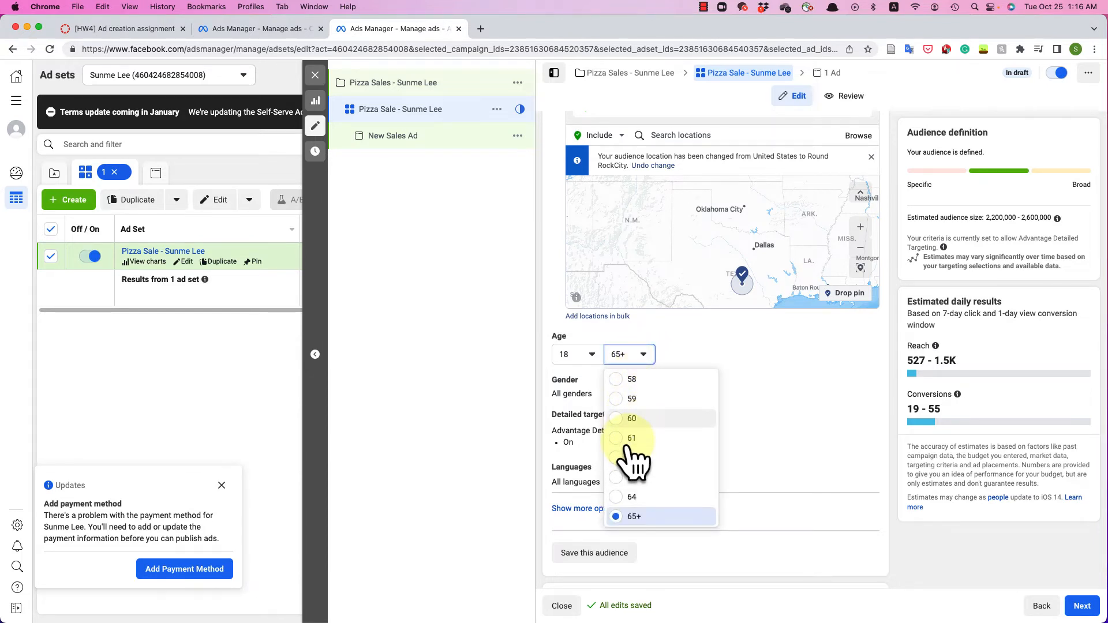
{"action": "left_click", "coordinate": [621, 420]}
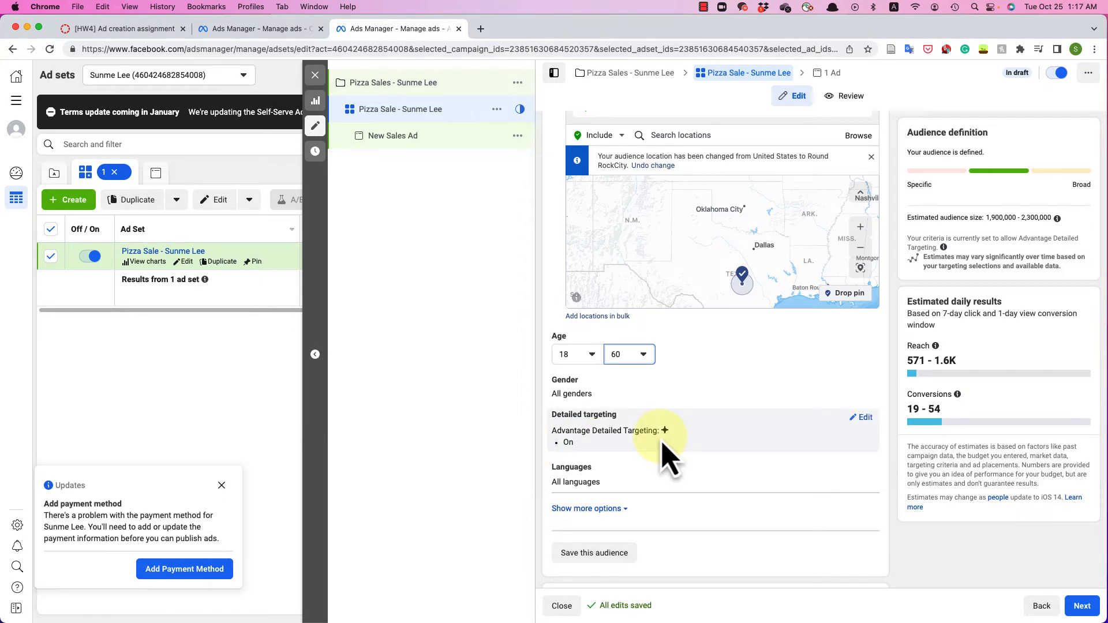
{"action": "left_click", "coordinate": [864, 418]}
- Add the Pizza (food & drink) and Coca-Cola (soft drink) interests to detailed targeting
{"action": "left_click", "coordinate": [669, 448]}
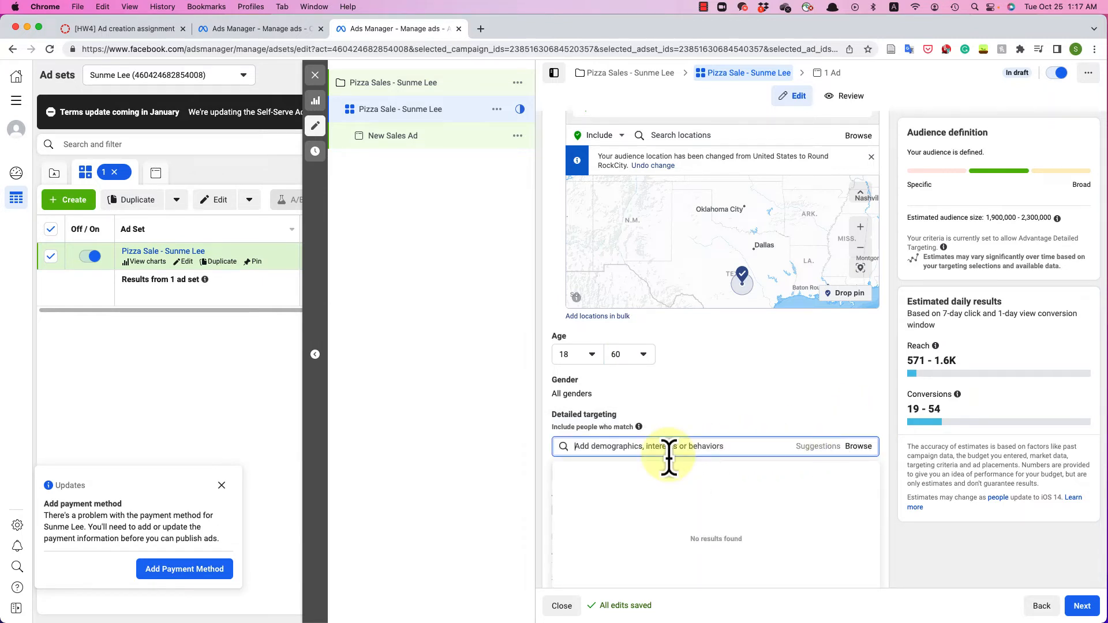
{"action": "type", "text": "pizza"}
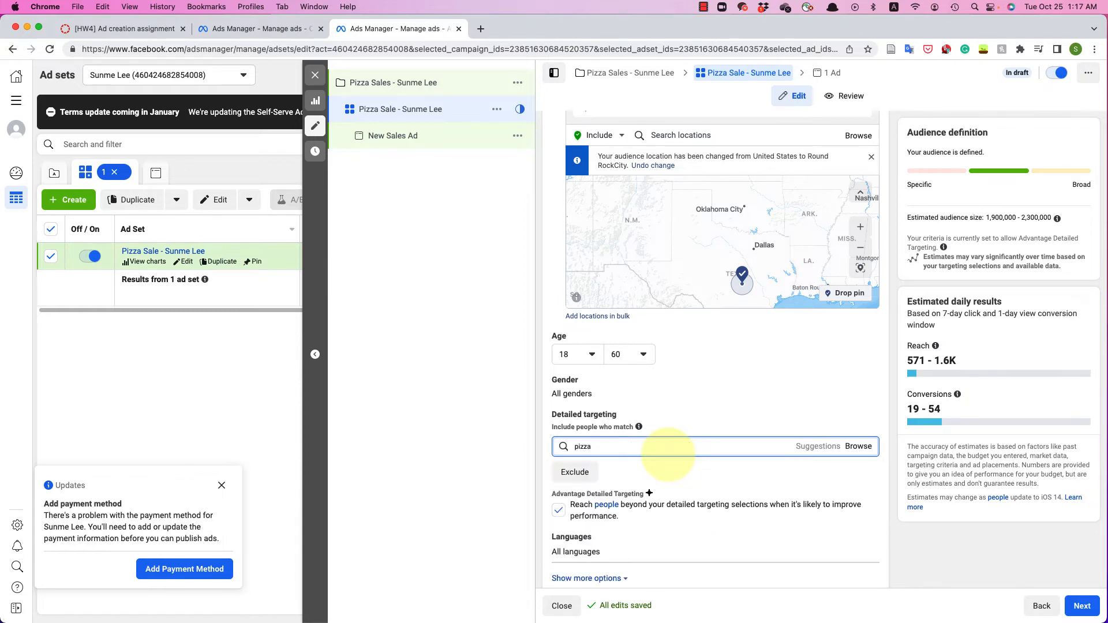
{"action": "left_click", "coordinate": [606, 472]}
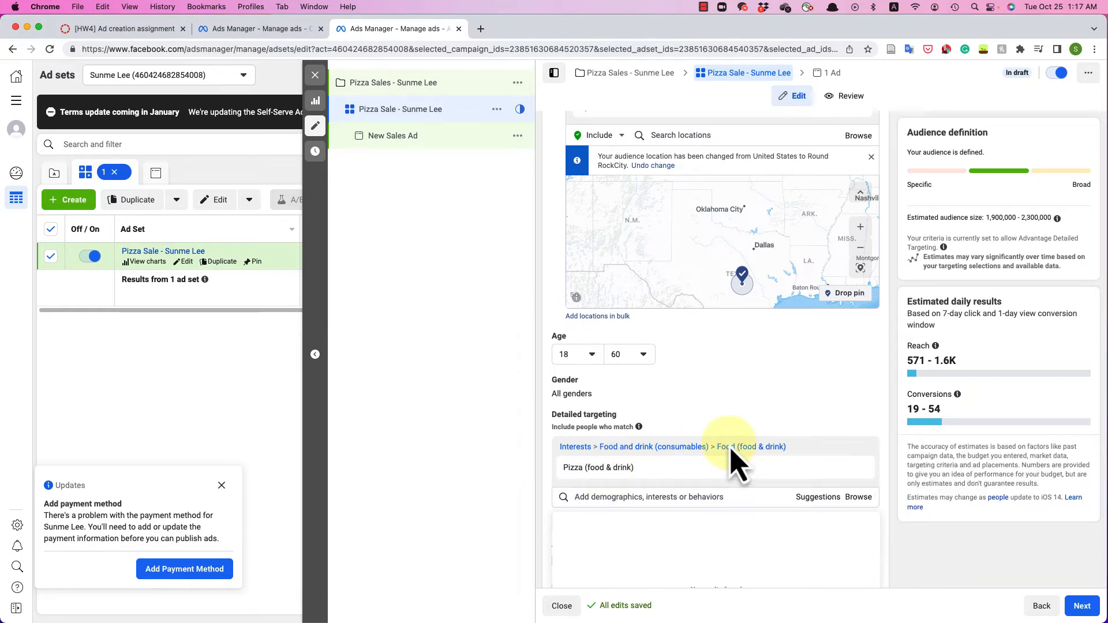
{"action": "scroll", "coordinate": [733, 462], "scroll_direction": "down", "scroll_amount": 5}
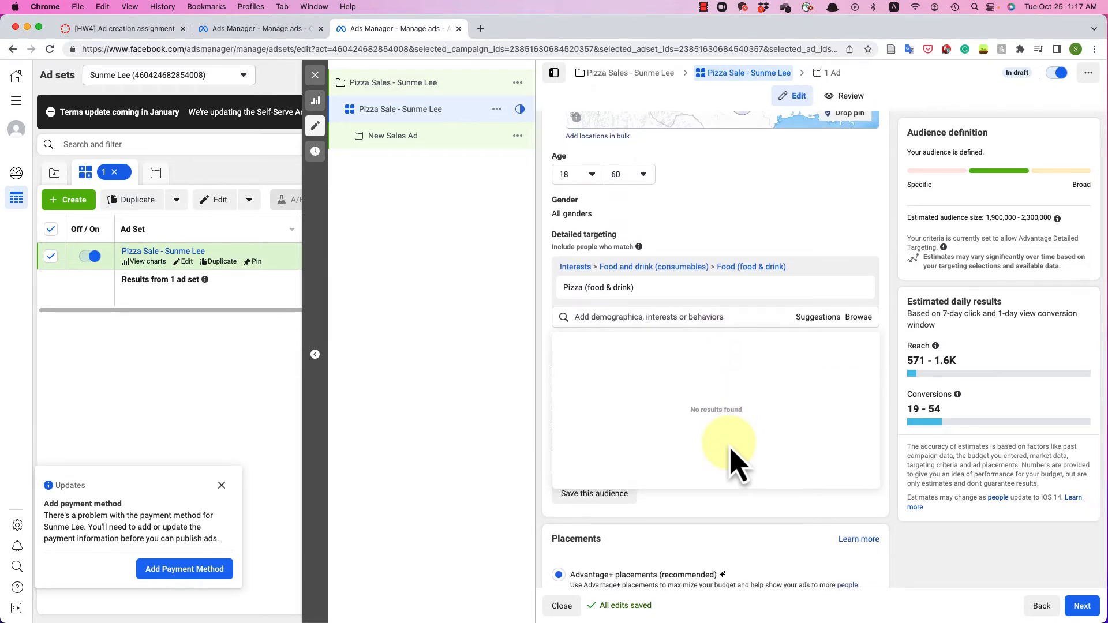
{"action": "type", "text": "coke"}
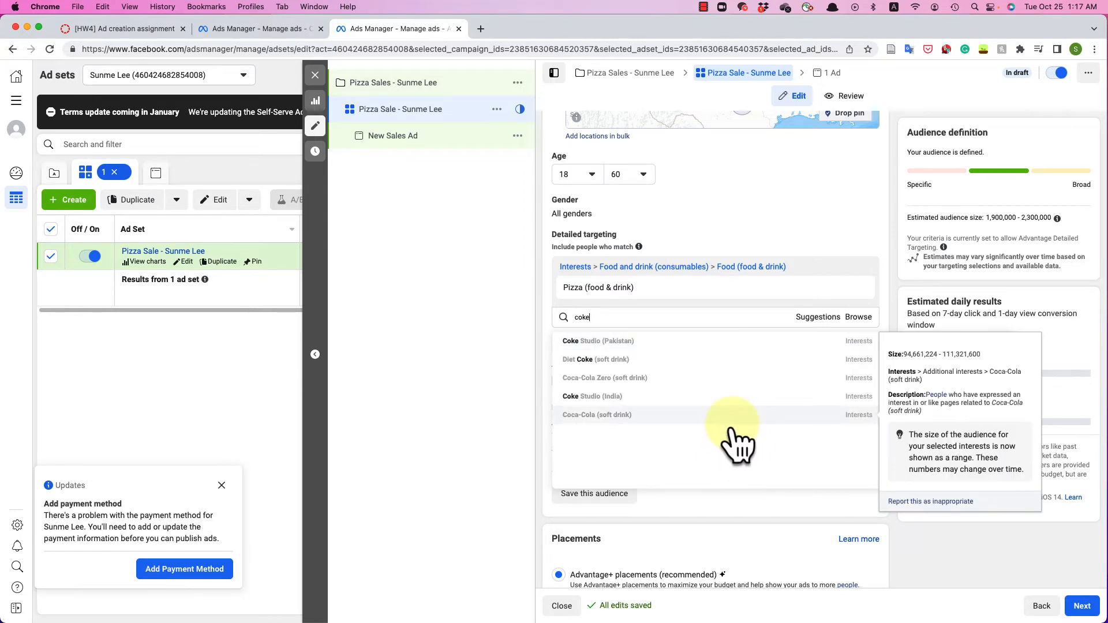
{"action": "left_click", "coordinate": [732, 422]}
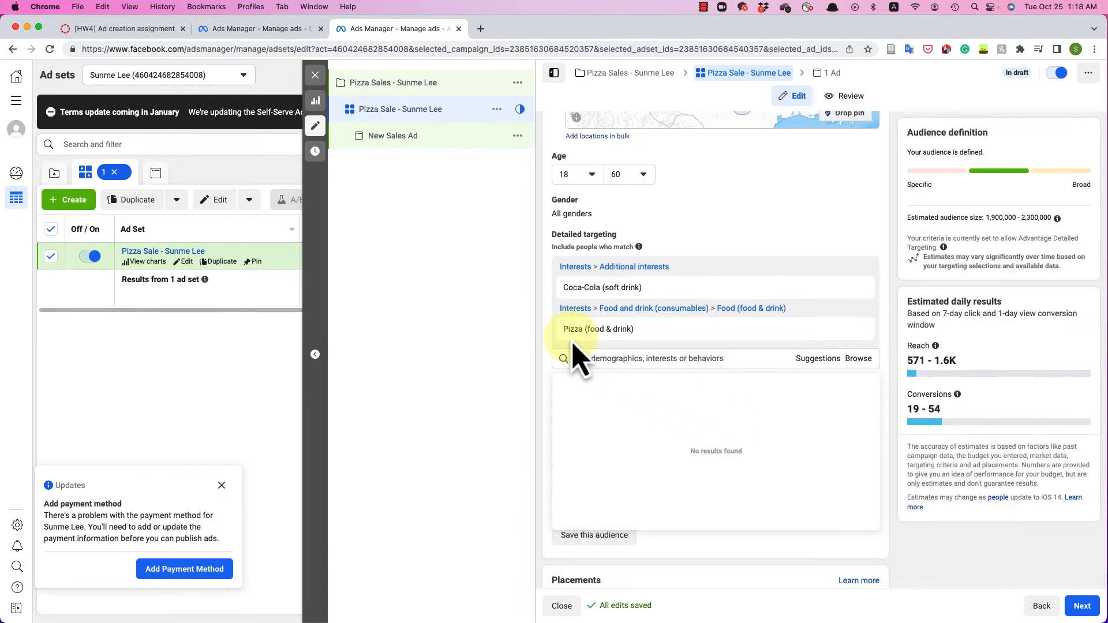
{"action": "mouse_move", "coordinate": [574, 340]}
{"action": "scroll", "coordinate": [575, 359], "scroll_direction": "down", "scroll_amount": 5}
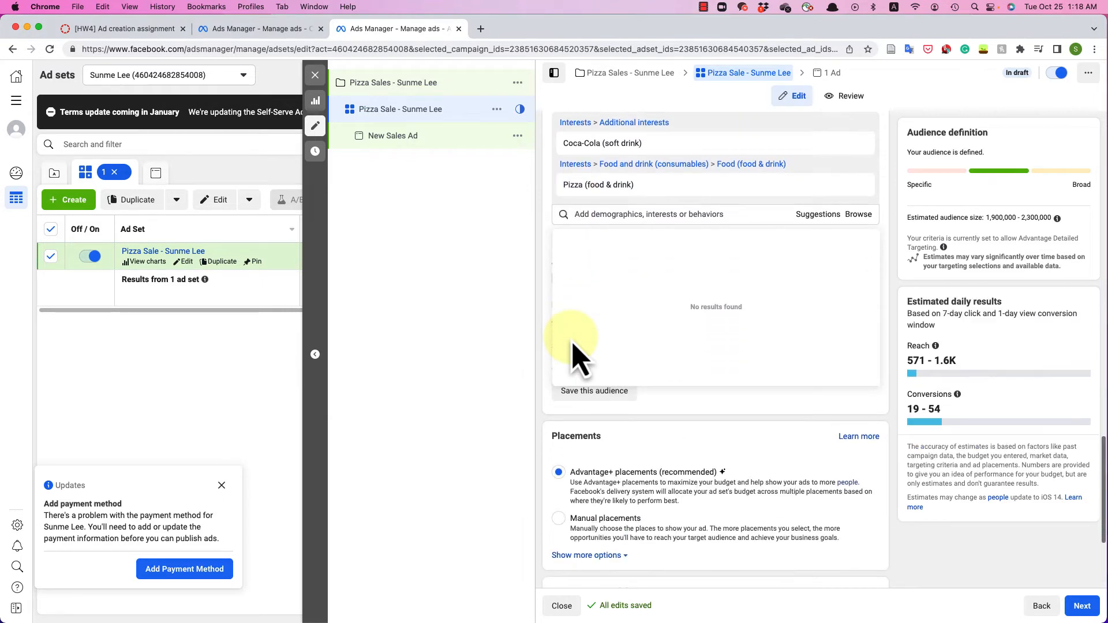
{"action": "left_click", "coordinate": [537, 404]}
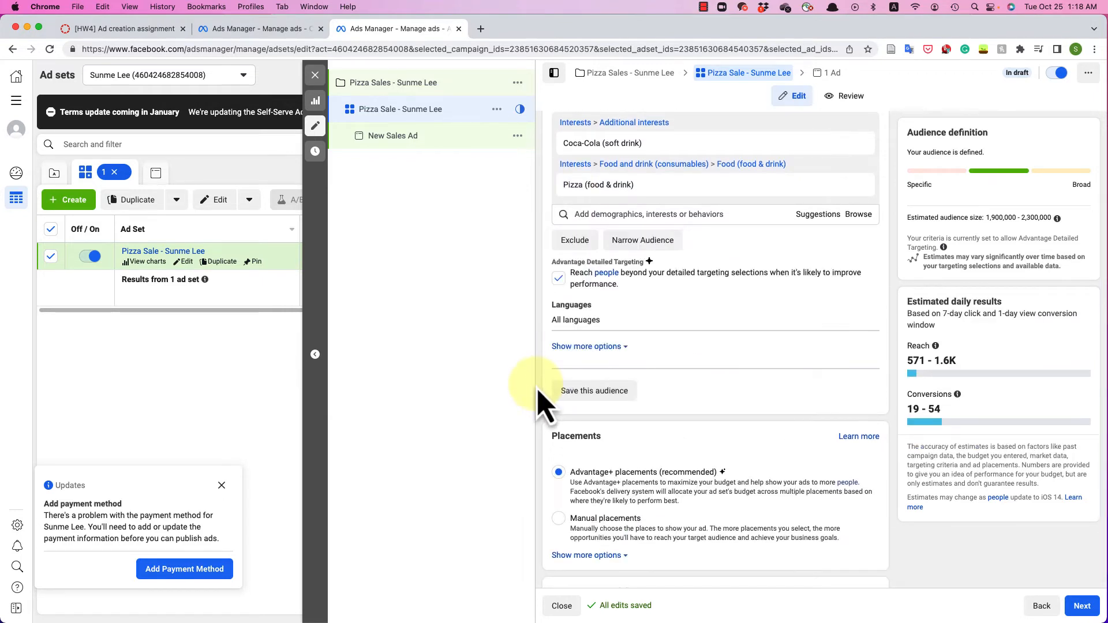
- Exclude the Diet Coke (soft drink) interest from the audience and bring up the Save this audience dialog
{"action": "left_click", "coordinate": [575, 241]}
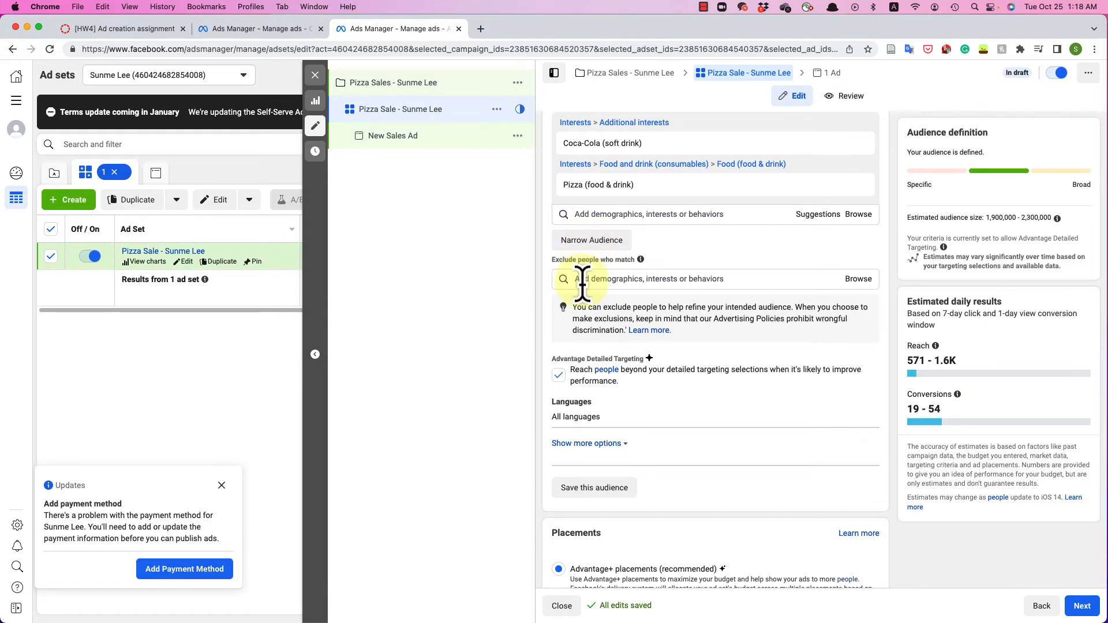
{"action": "left_click", "coordinate": [583, 283]}
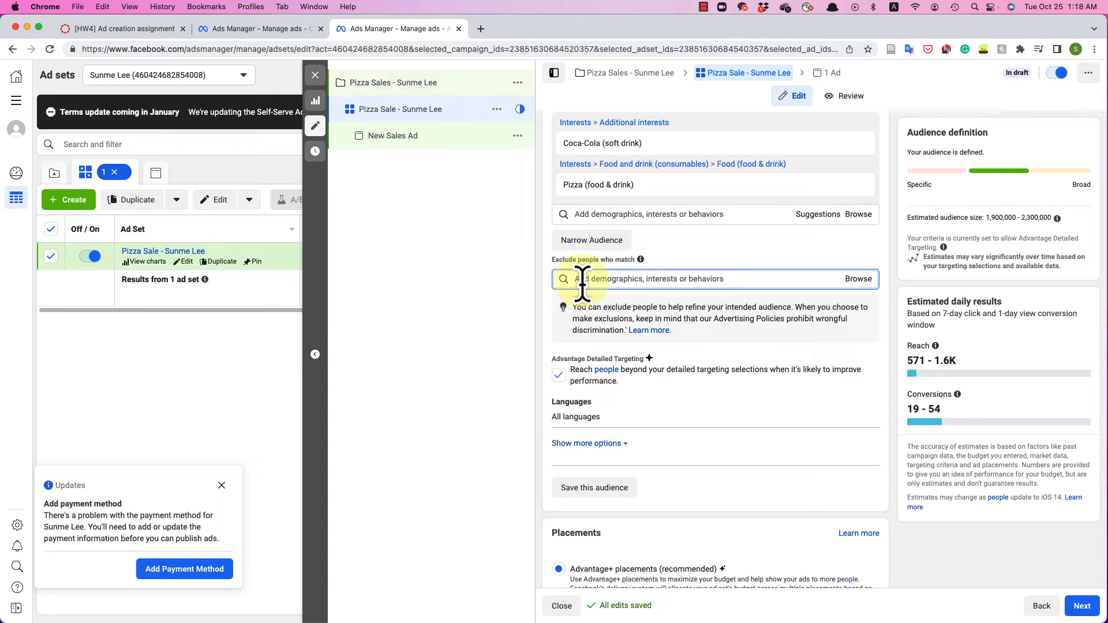
{"action": "type", "text": "diet coke"}
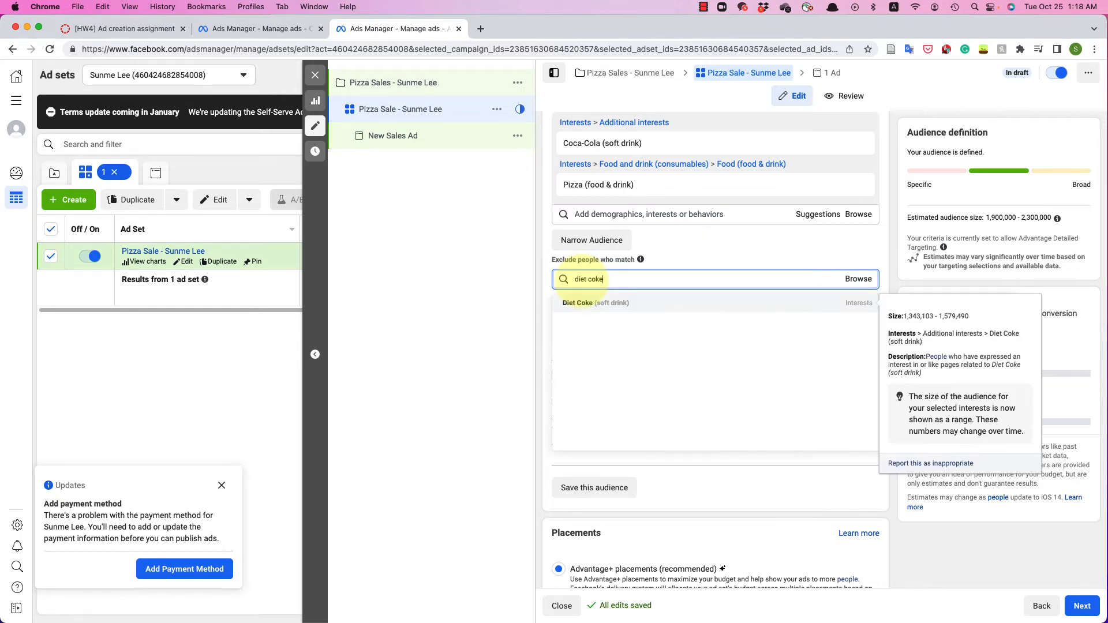
{"action": "left_click", "coordinate": [613, 308]}
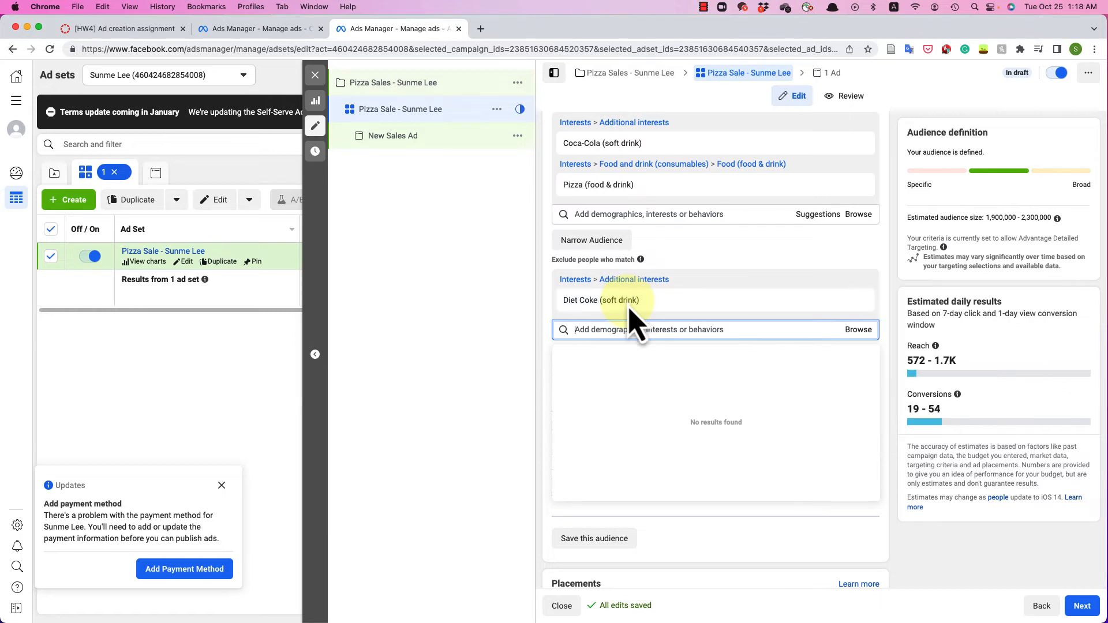
{"action": "left_click", "coordinate": [606, 540]}
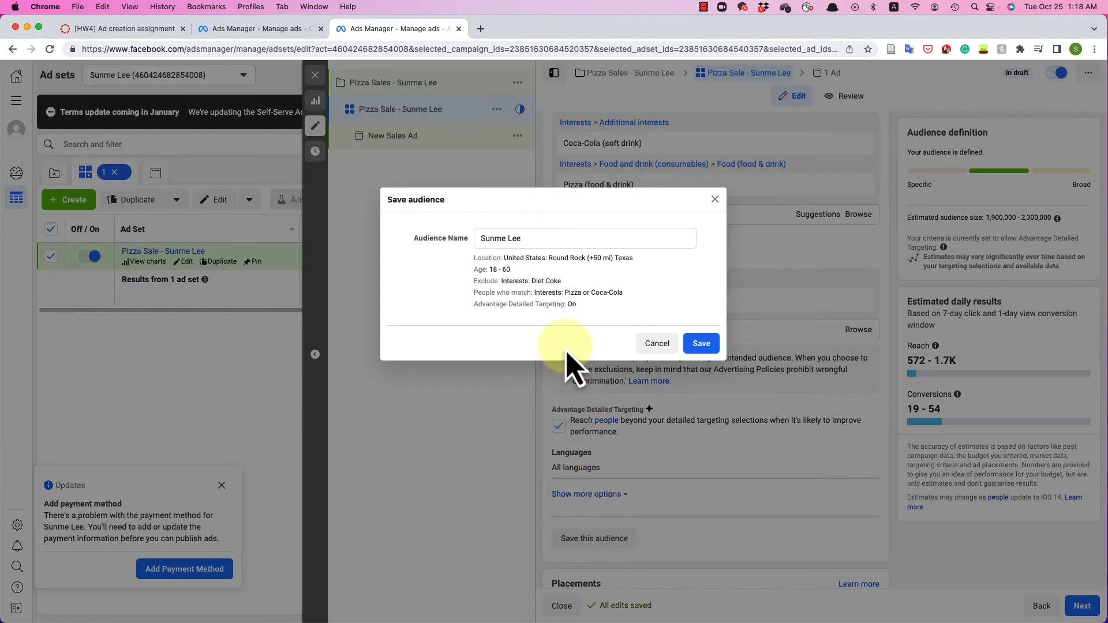
- Save the audience as 'Pizza - ' plus the owner's name, then select its location, age and exclusion summary
{"action": "left_click_drag", "start_coordinate": [542, 238], "coordinate": [421, 228]}
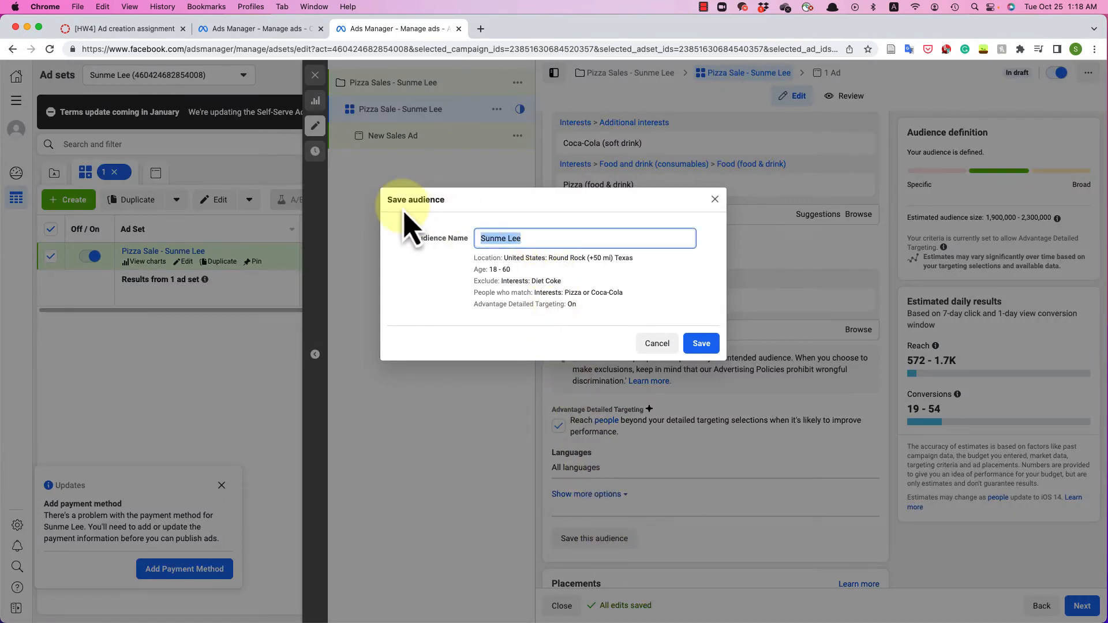
{"action": "type", "text": "Pizaa -"}
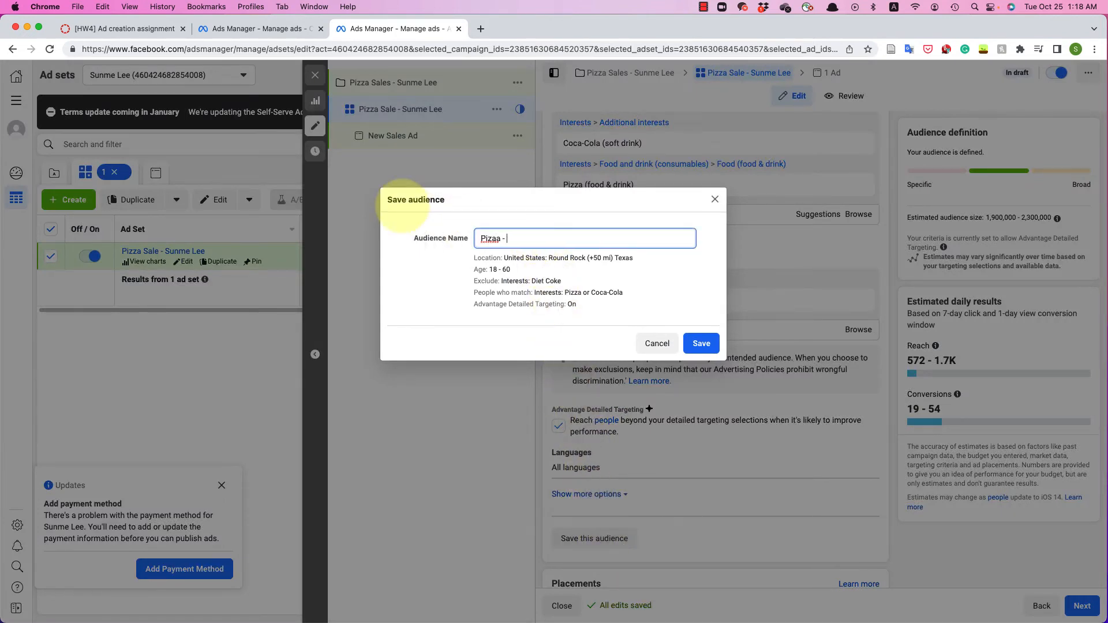
{"action": "key", "text": "BackSpace"}
{"action": "key", "text": "BackSpace"}
{"action": "key", "text": "BackSpace"}
{"action": "key", "text": "BackSpace"}
{"action": "key", "text": "BackSpace"}
{"action": "type", "text": "za - Sunme Lee"}
{"action": "left_click", "coordinate": [706, 345]}
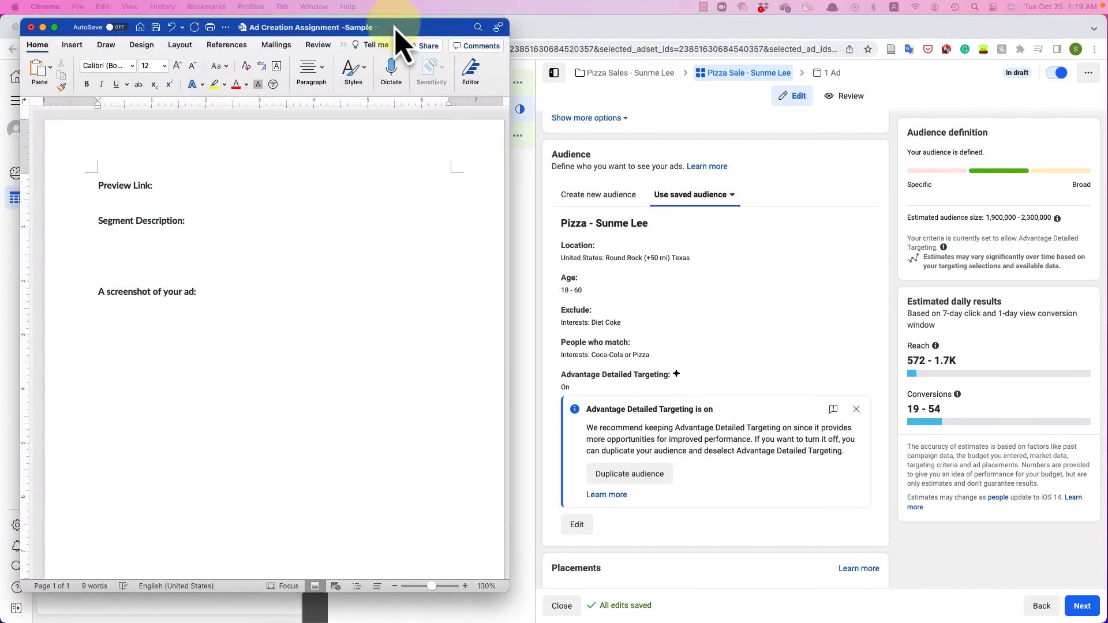
{"action": "left_click", "coordinate": [601, 257]}
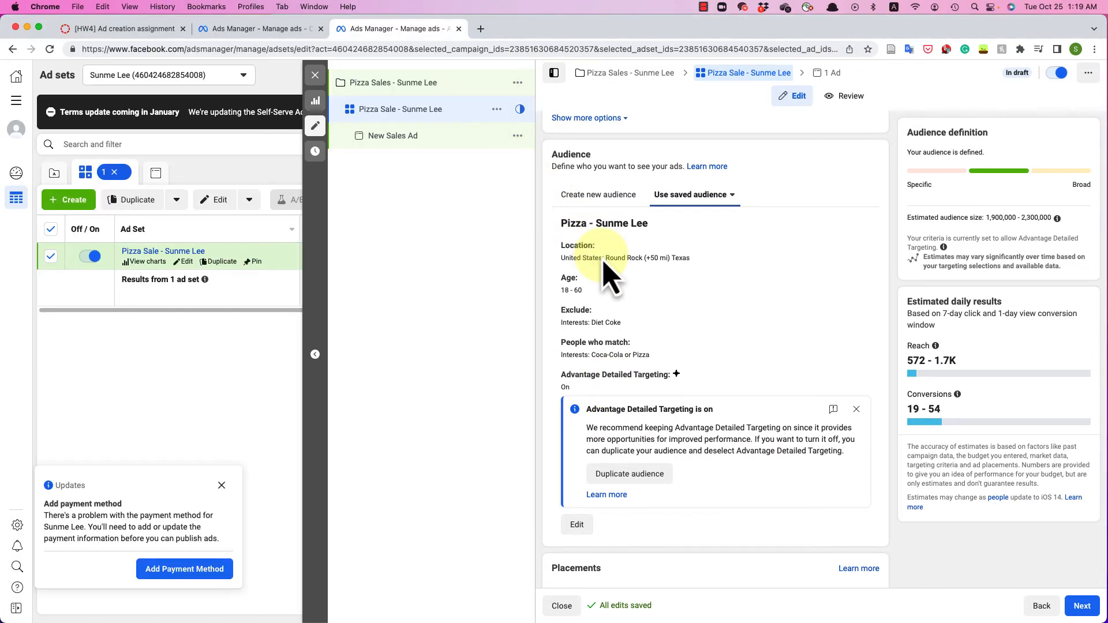
{"action": "left_click_drag", "start_coordinate": [560, 243], "coordinate": [713, 416]}
{"action": "key", "text": "super+c"}
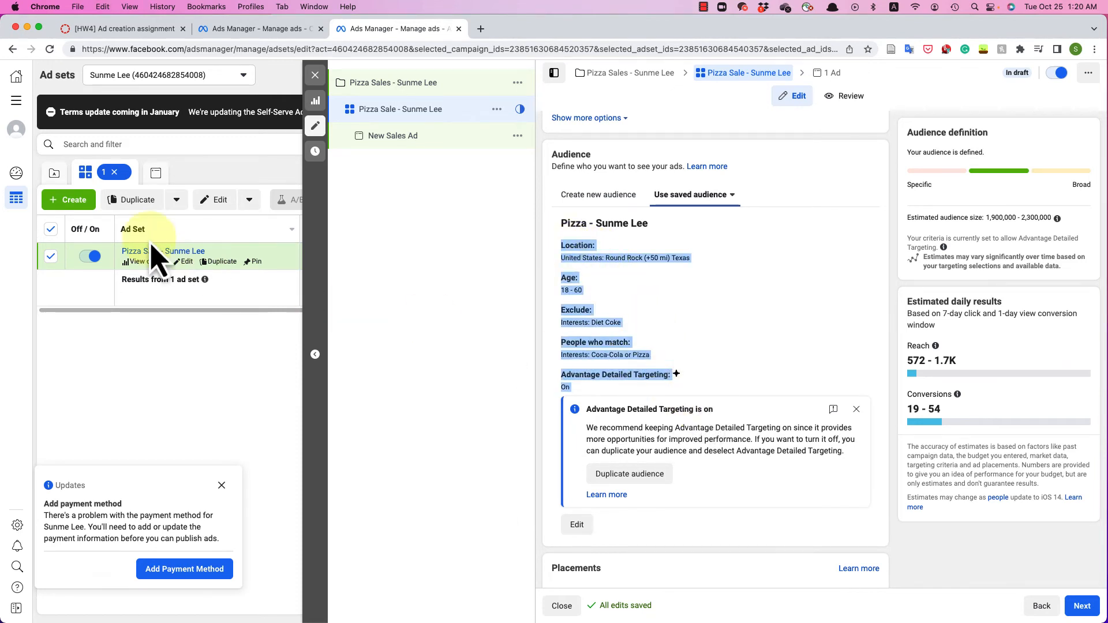
- Paste the audience's location, age, exclusion and interest details under Segment Description, removing the stray feedback lines
{"action": "key", "text": "super+Tab"}
{"action": "key", "text": "super+v"}
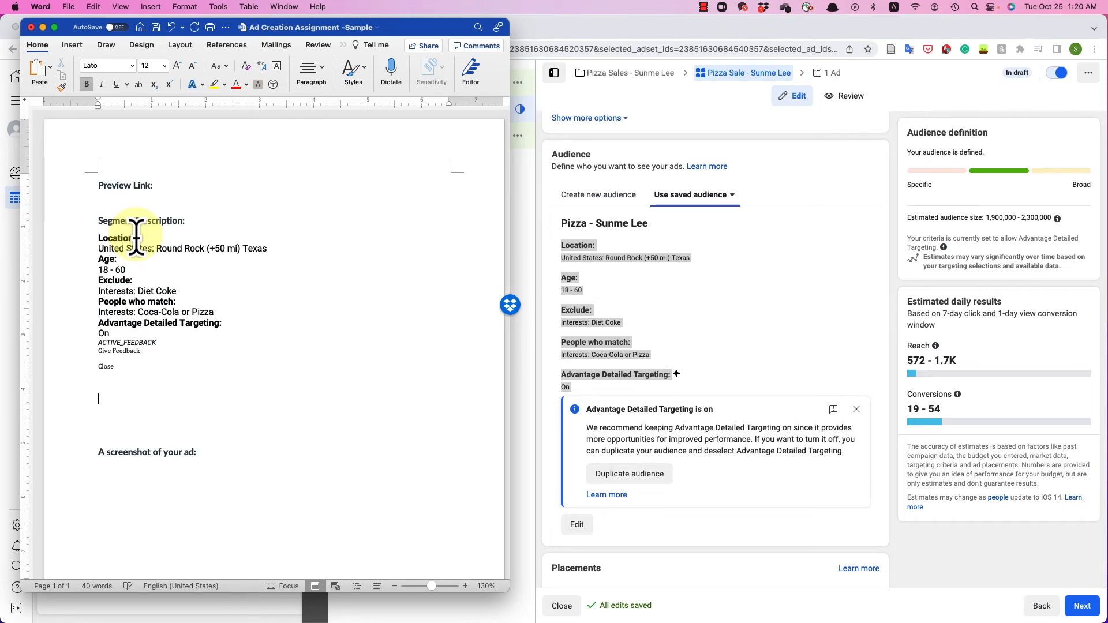
{"action": "left_click_drag", "start_coordinate": [89, 378], "coordinate": [89, 344]}
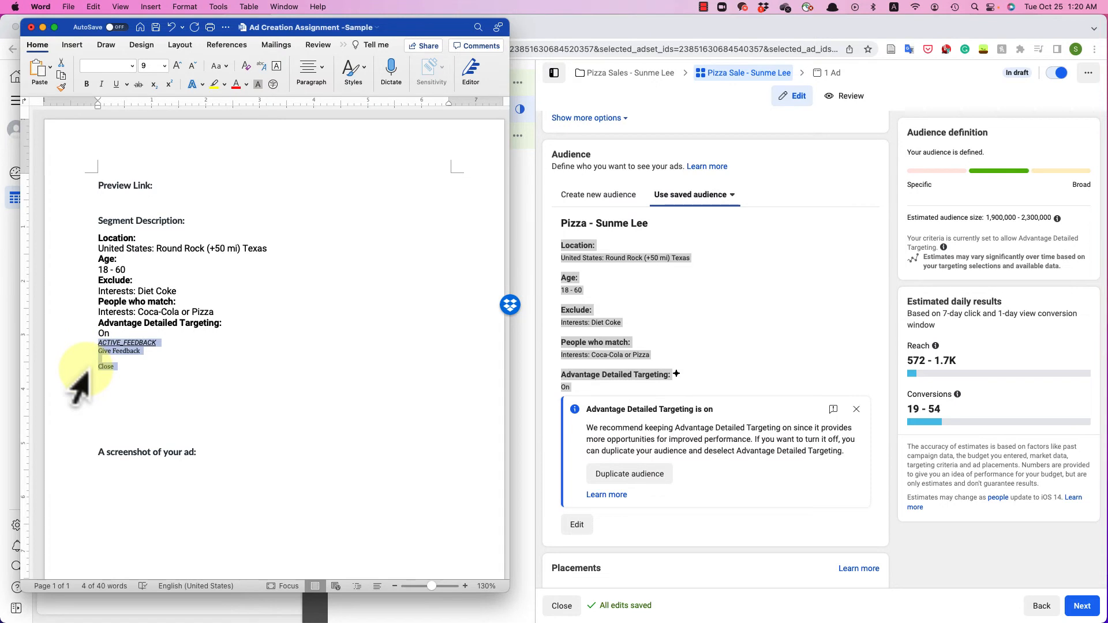
{"action": "key", "text": "BackSpace"}
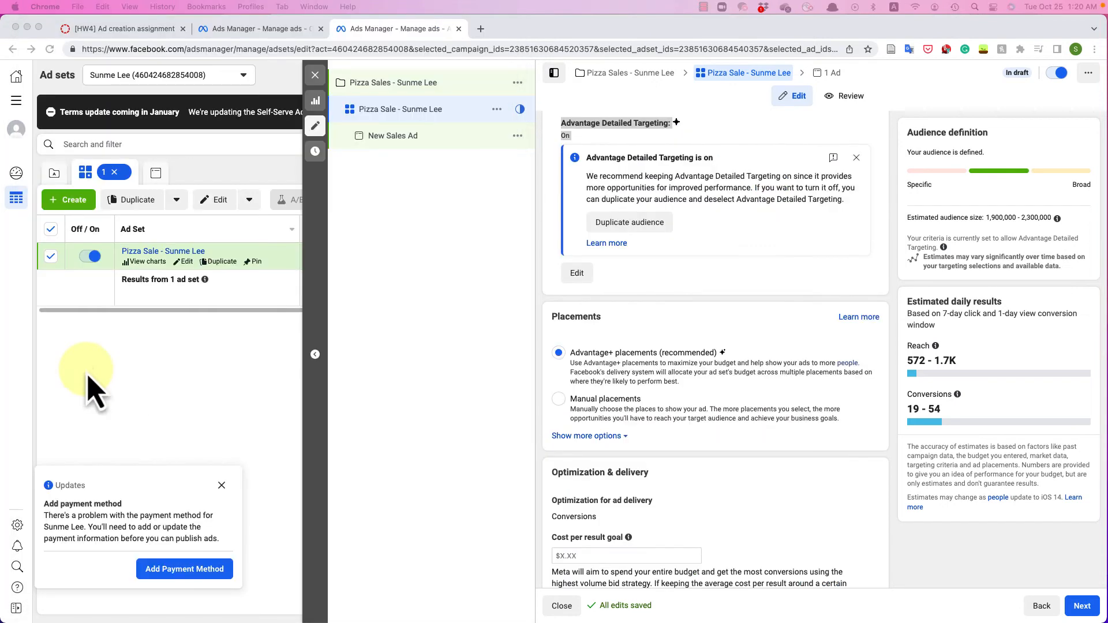
- Use Manual placements with Audience network unchecked, keeping Facebook, Instagram and Messenger
{"action": "left_click", "coordinate": [773, 354]}
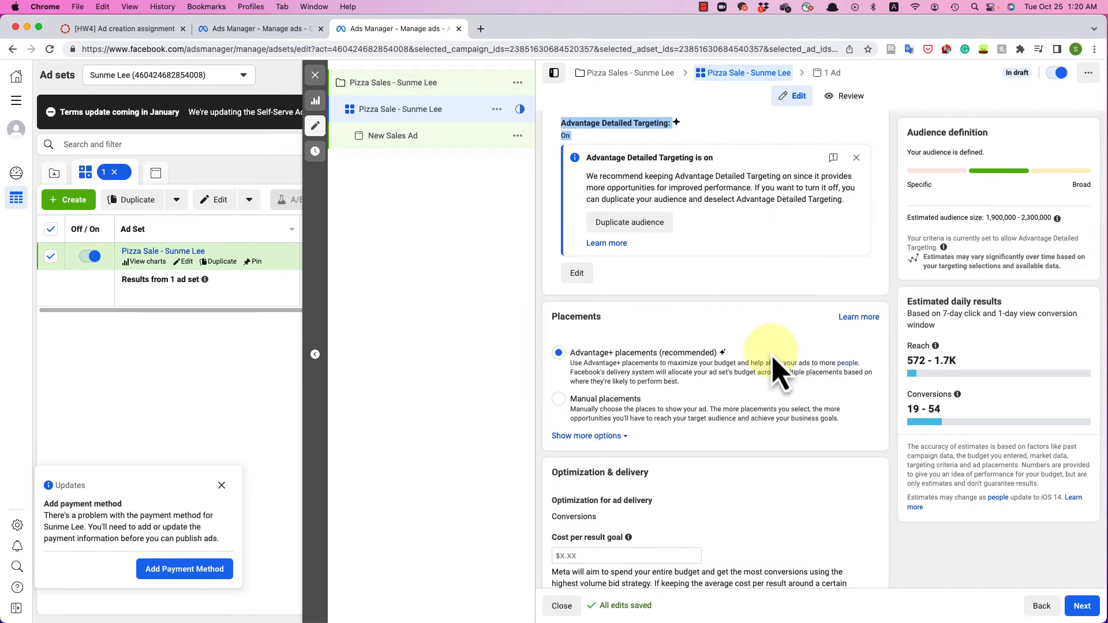
{"action": "left_click", "coordinate": [557, 400]}
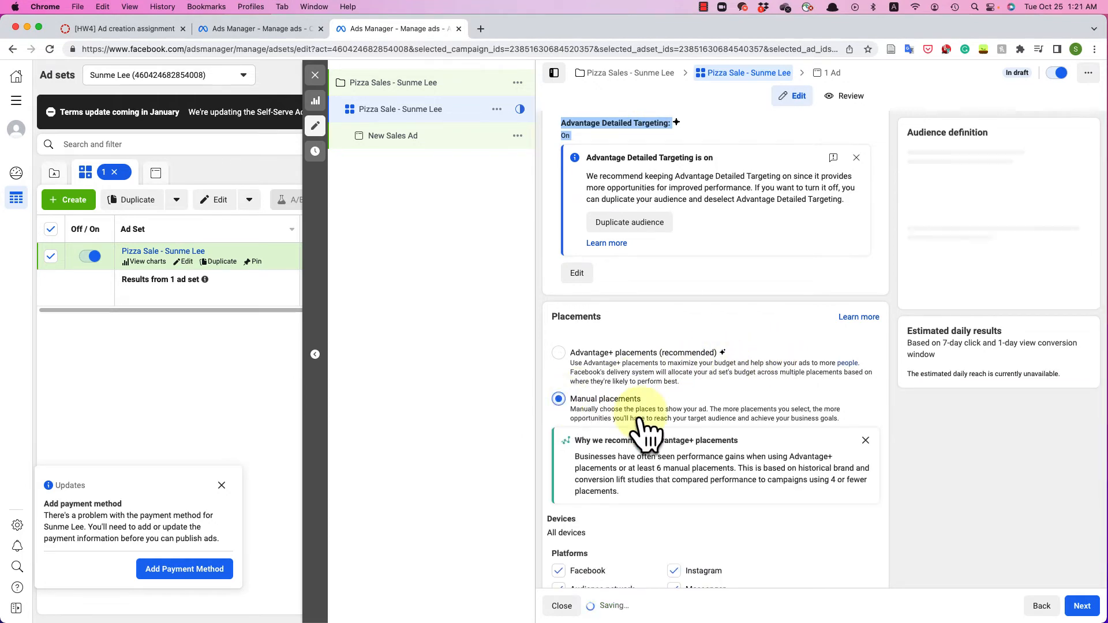
{"action": "scroll", "coordinate": [642, 420], "scroll_direction": "down", "scroll_amount": 4}
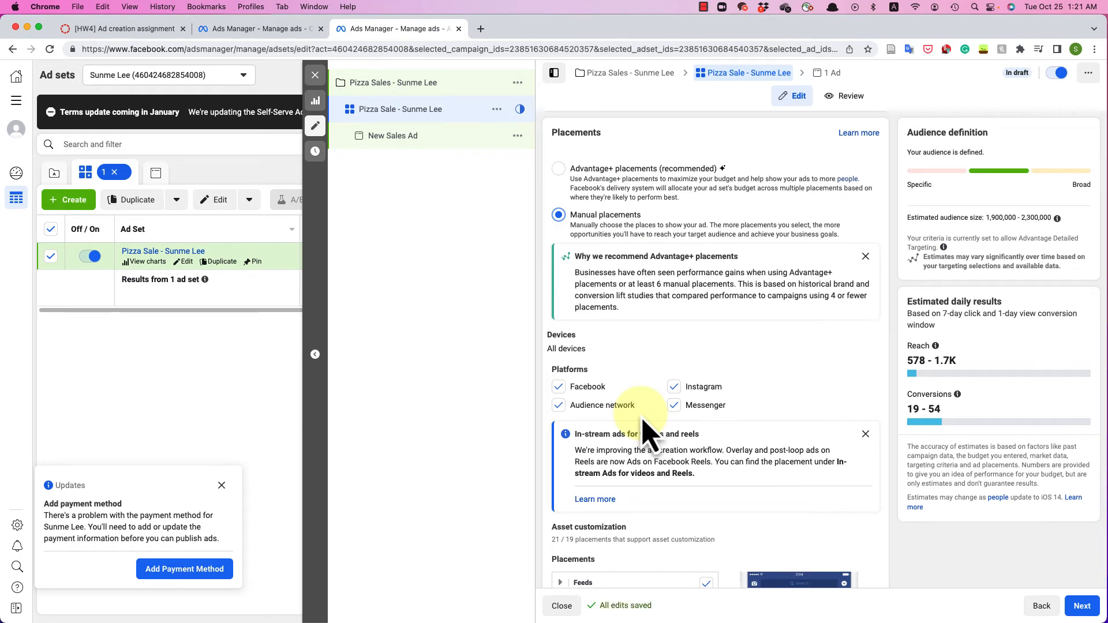
{"action": "left_click", "coordinate": [563, 411]}
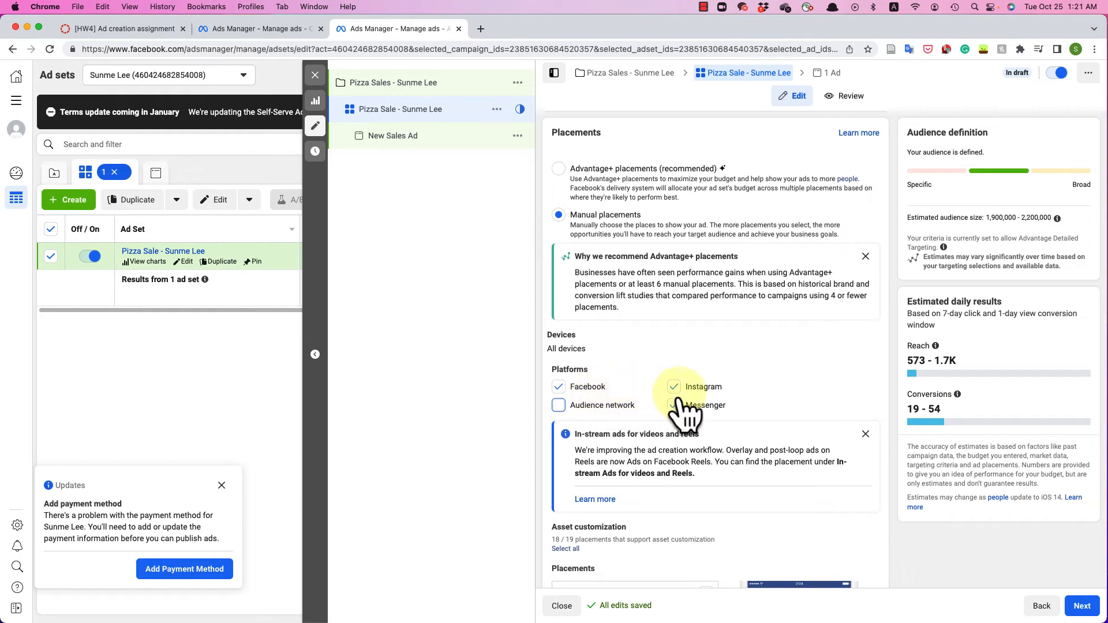
{"action": "scroll", "coordinate": [718, 414], "scroll_direction": "down", "scroll_amount": 3}
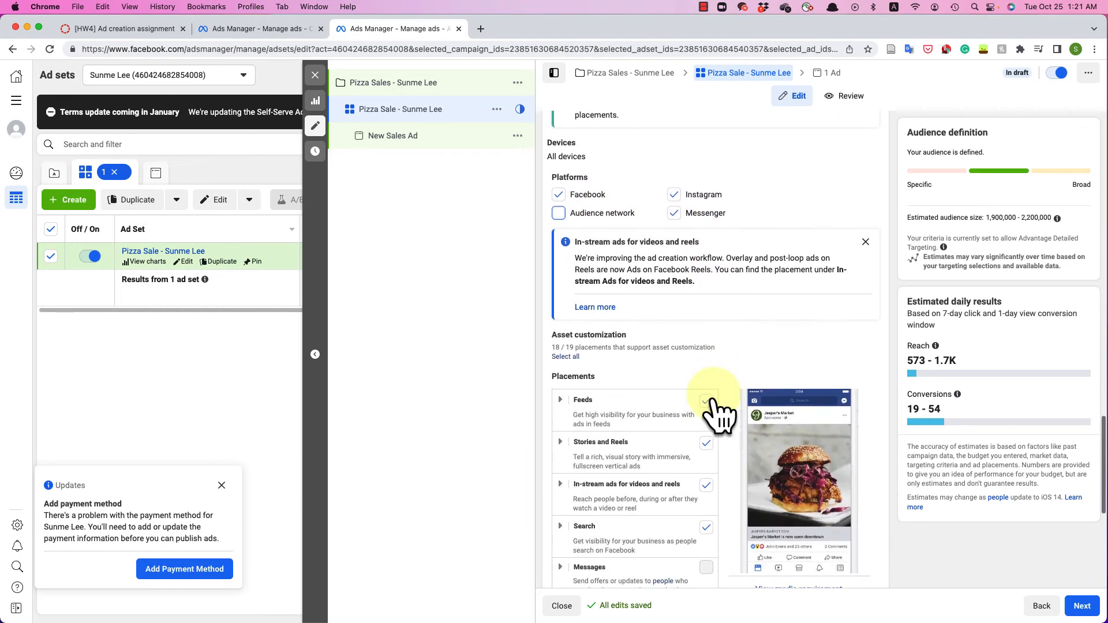
{"action": "scroll", "coordinate": [718, 414], "scroll_direction": "down", "scroll_amount": 1}
{"action": "scroll", "coordinate": [717, 414], "scroll_direction": "down", "scroll_amount": 2}
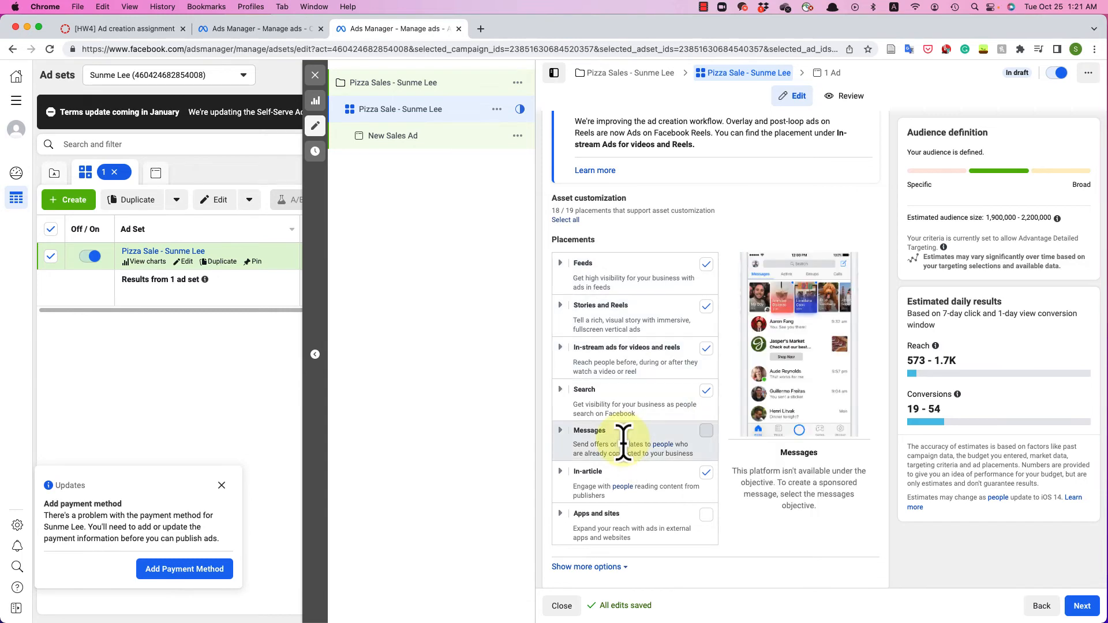
{"action": "scroll", "coordinate": [632, 456], "scroll_direction": "down", "scroll_amount": 3}
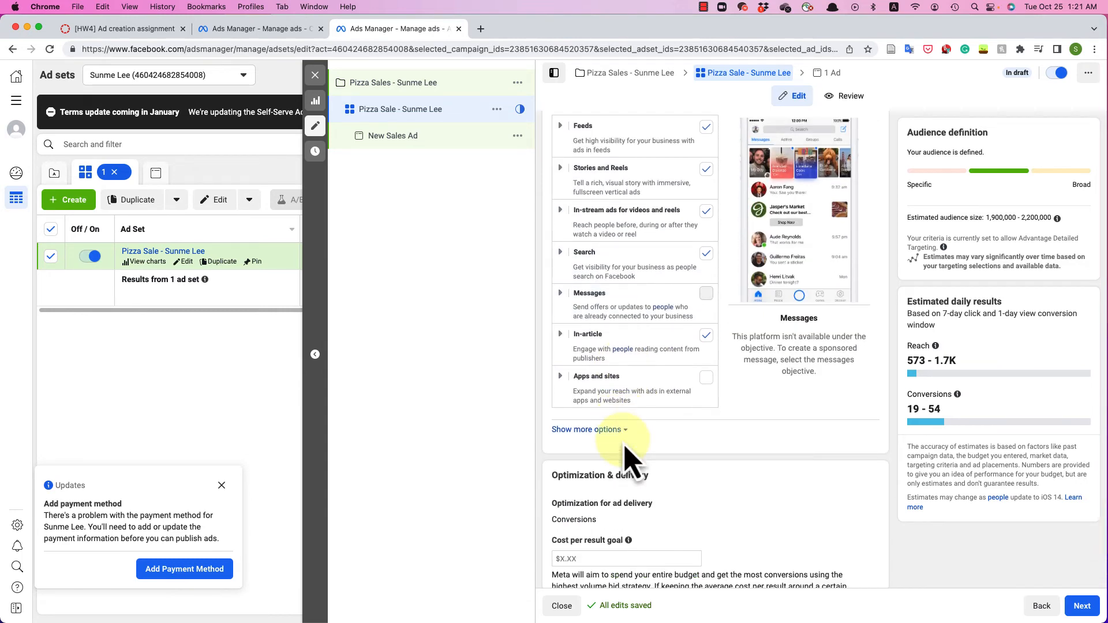
{"action": "scroll", "coordinate": [632, 456], "scroll_direction": "down", "scroll_amount": 2}
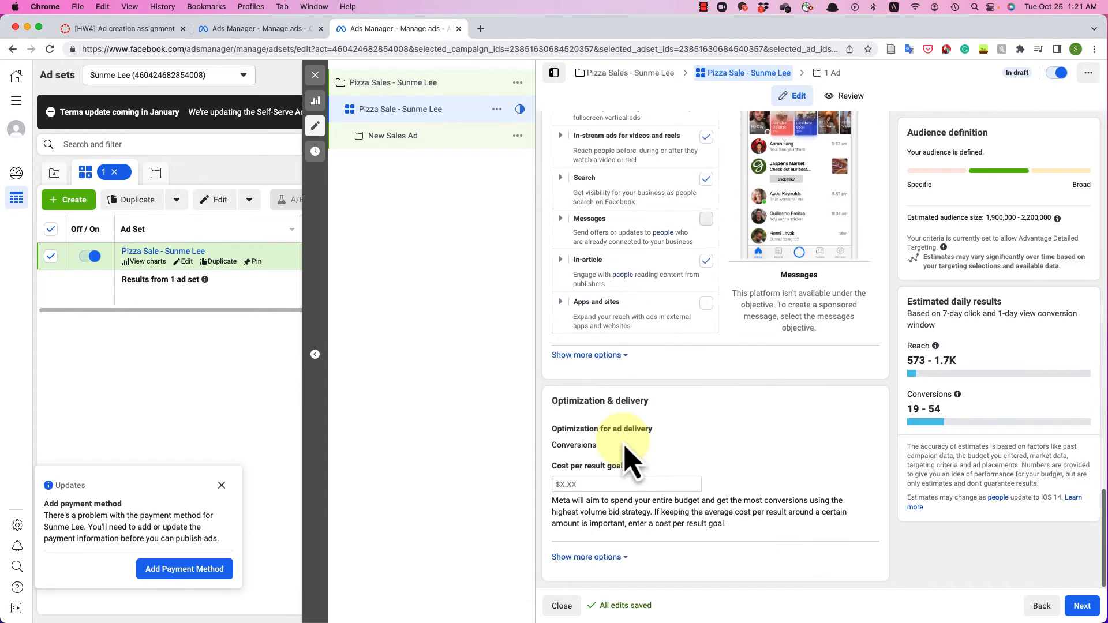
- Move on to the ad and rename it 'Order Pizza! - ' plus the creator's name
{"action": "left_click", "coordinate": [1087, 613]}
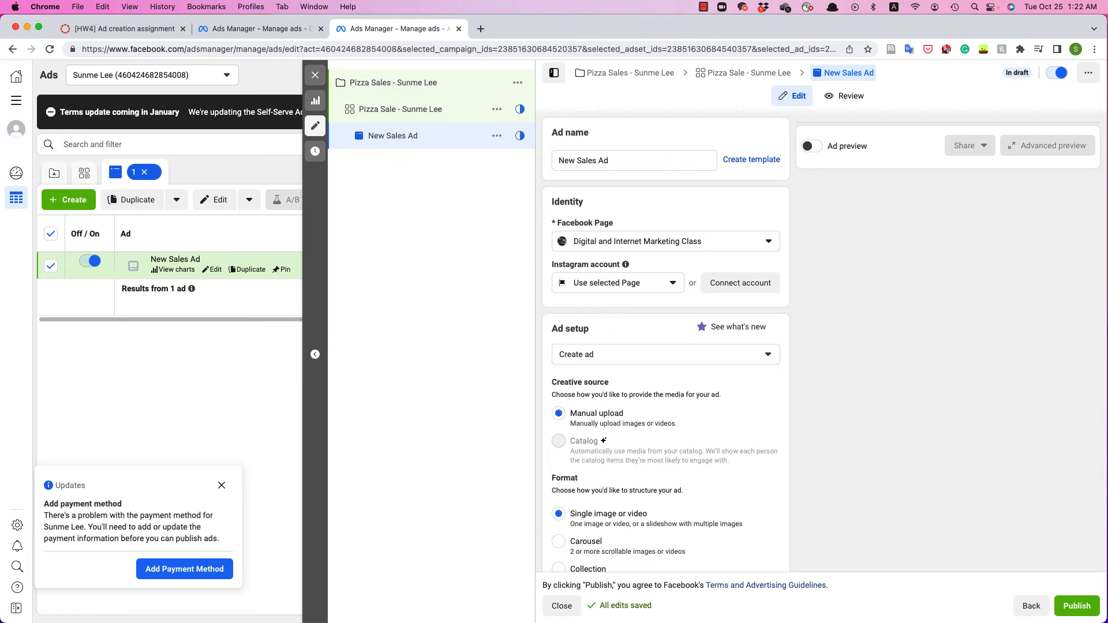
{"action": "left_click_drag", "start_coordinate": [619, 161], "coordinate": [455, 156]}
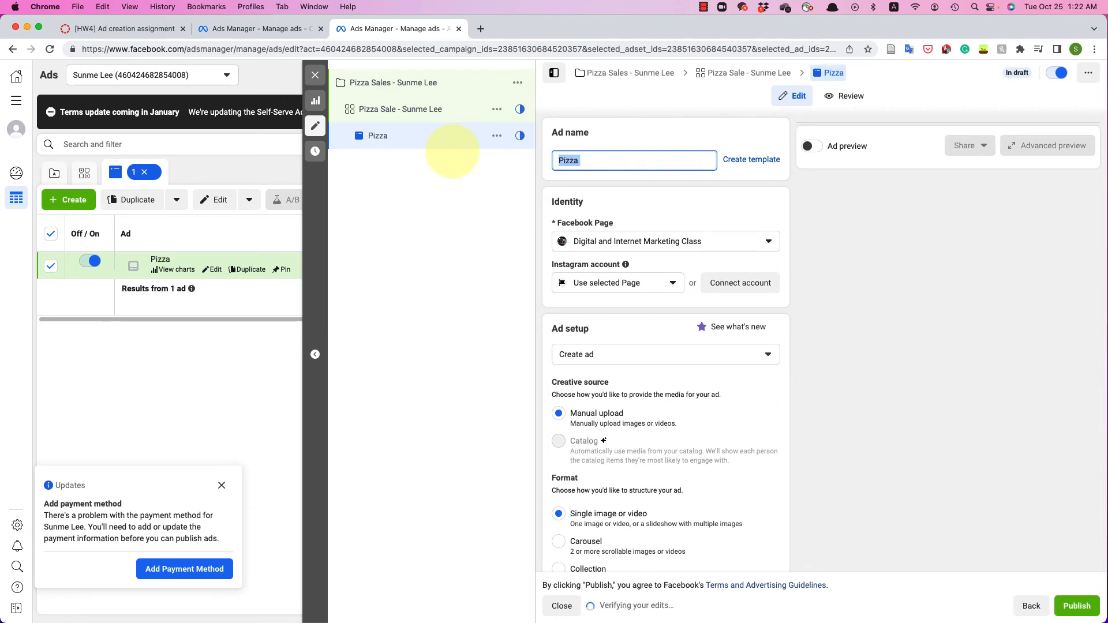
{"action": "type", "text": "Order Pizza! - Sunme Lee"}
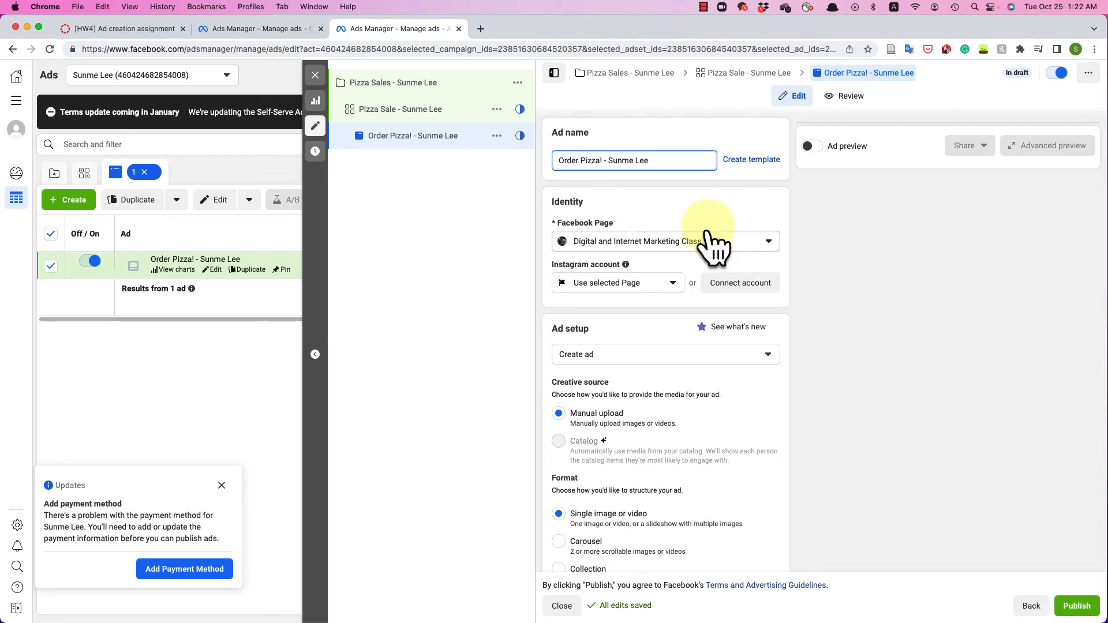
- Leave the Facebook Page unchanged and bring up the Add media choices under Ad creative
{"action": "left_click", "coordinate": [745, 249]}
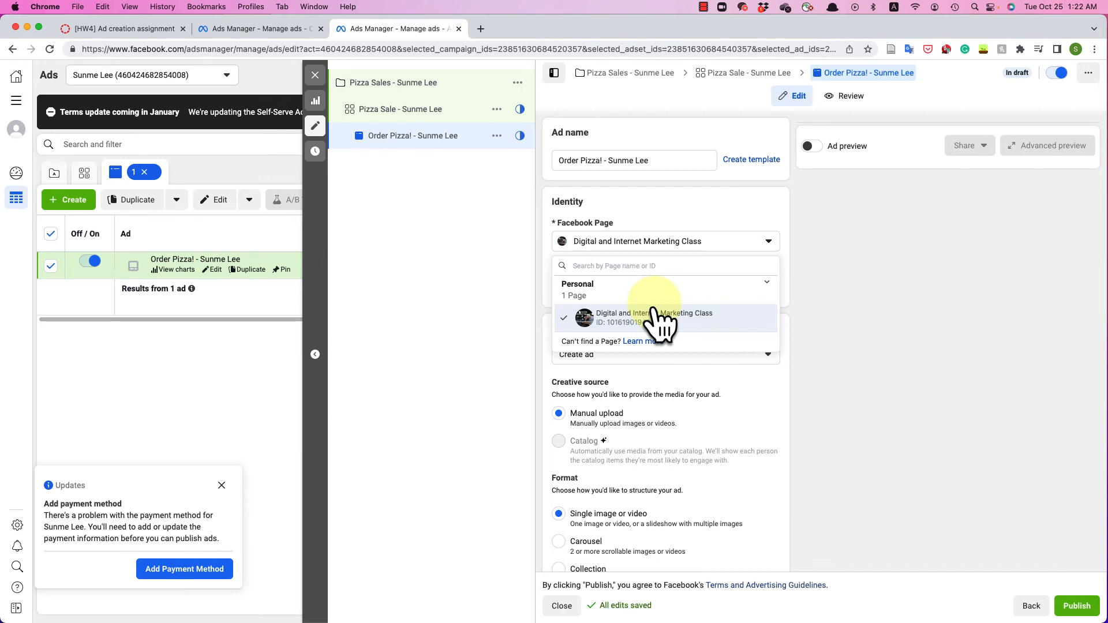
{"action": "left_click", "coordinate": [843, 295]}
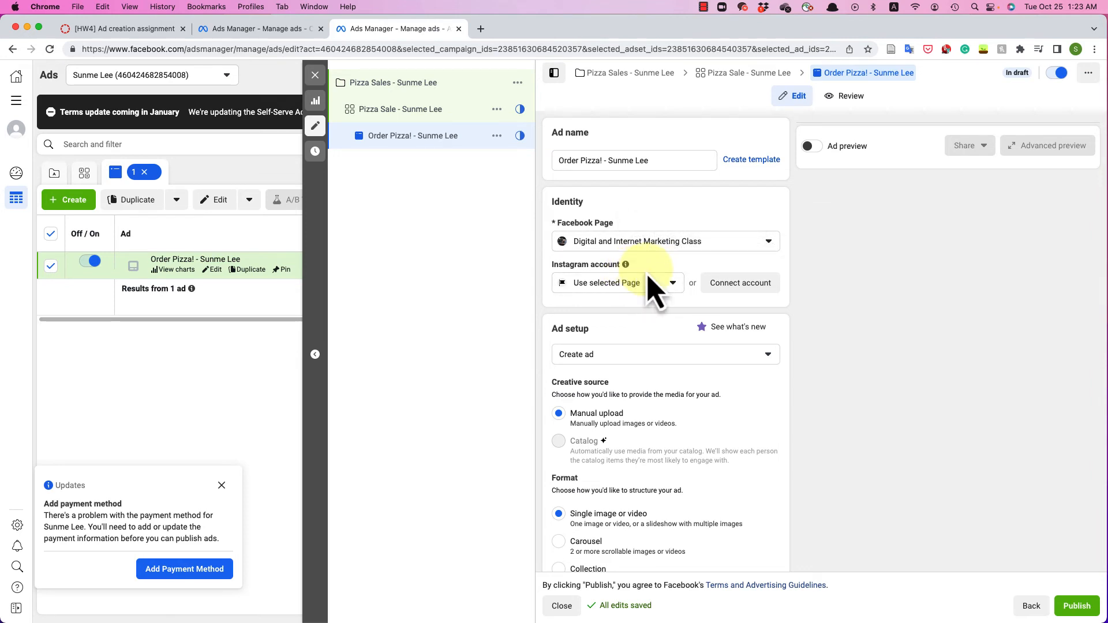
{"action": "scroll", "coordinate": [651, 285], "scroll_direction": "down", "scroll_amount": 5}
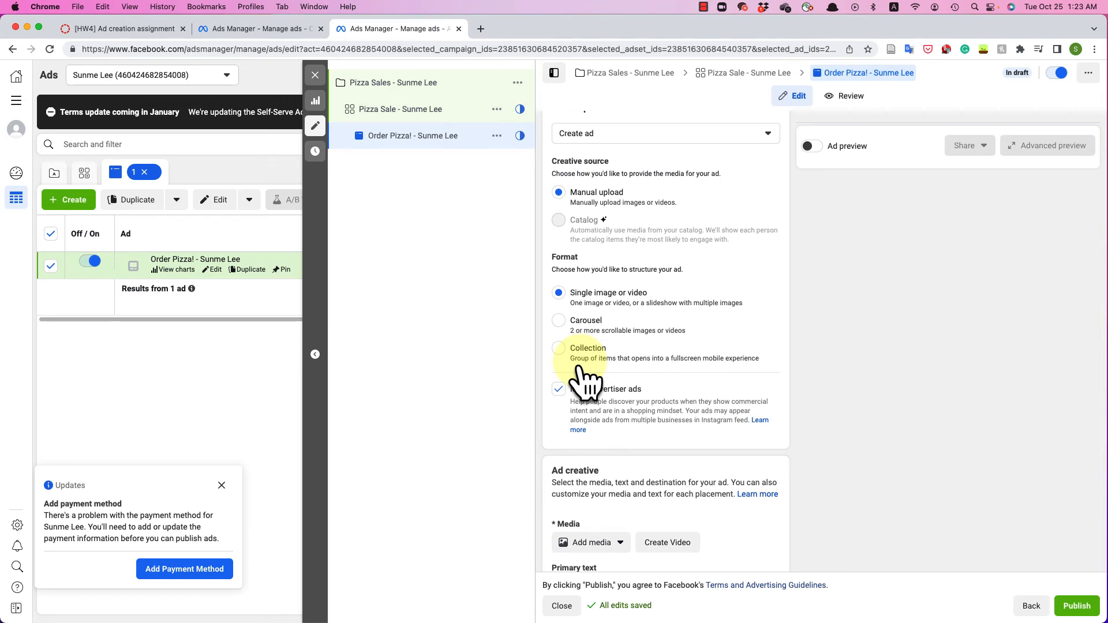
{"action": "scroll", "coordinate": [583, 378], "scroll_direction": "down", "scroll_amount": 5}
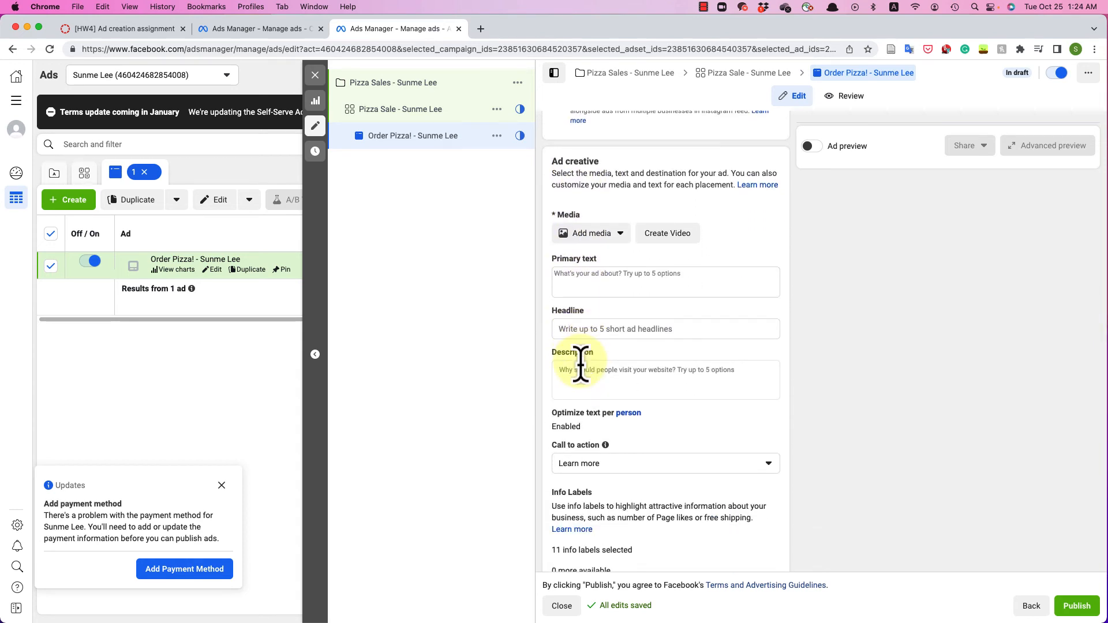
{"action": "left_click", "coordinate": [597, 237]}
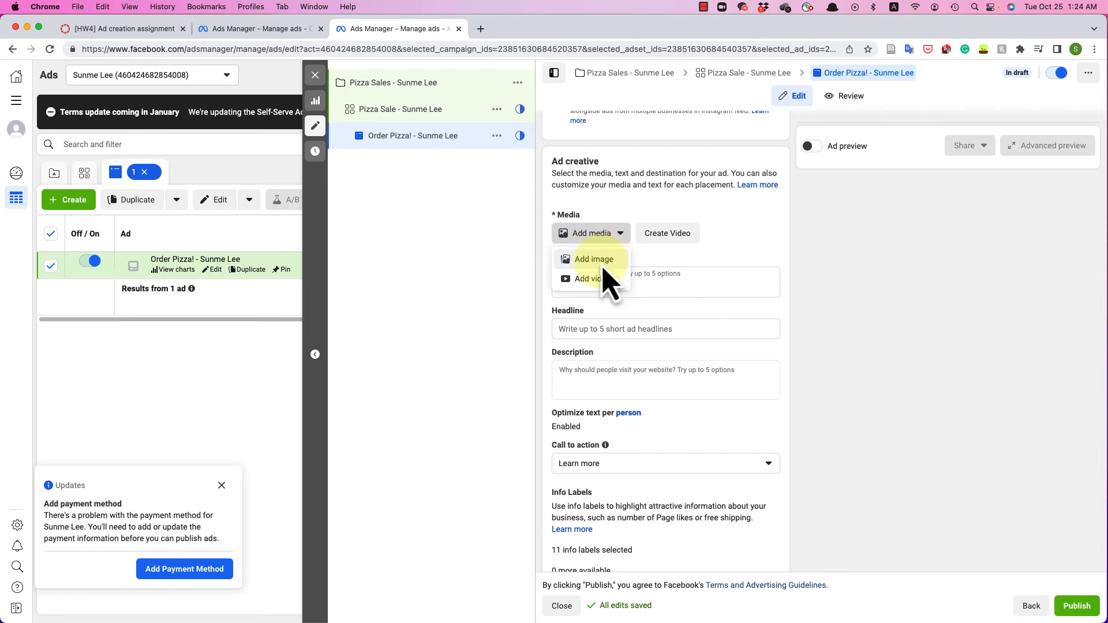
- Upload the pizza offer image as the ad's media, keeping its original crops across all 18 placements
{"action": "left_click", "coordinate": [602, 267]}
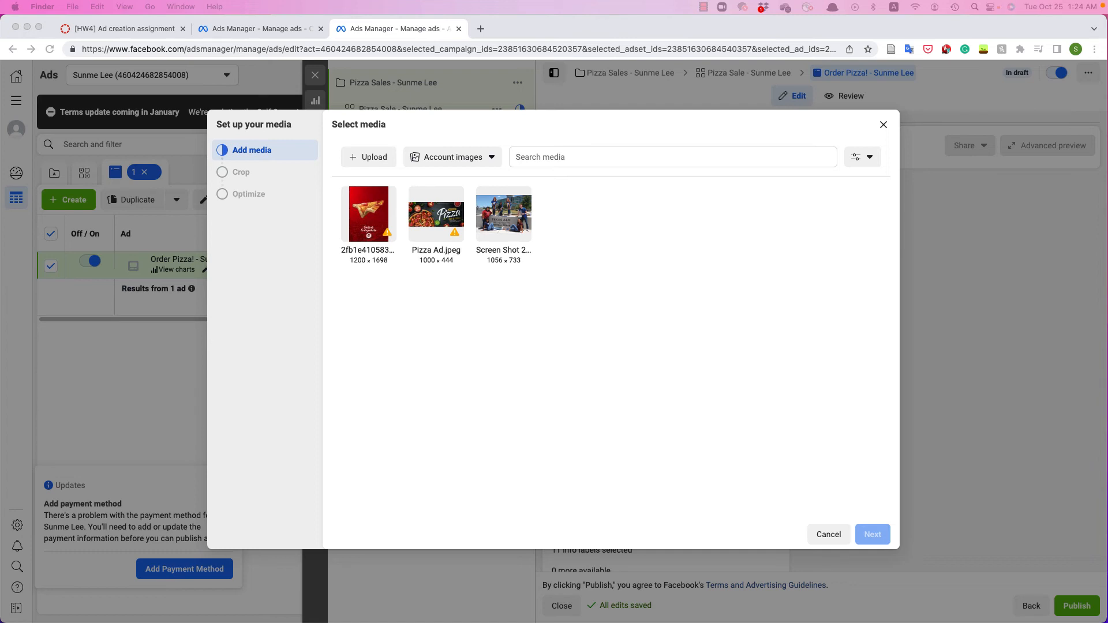
{"action": "left_click_drag", "start_coordinate": [669, 208], "coordinate": [629, 254]}
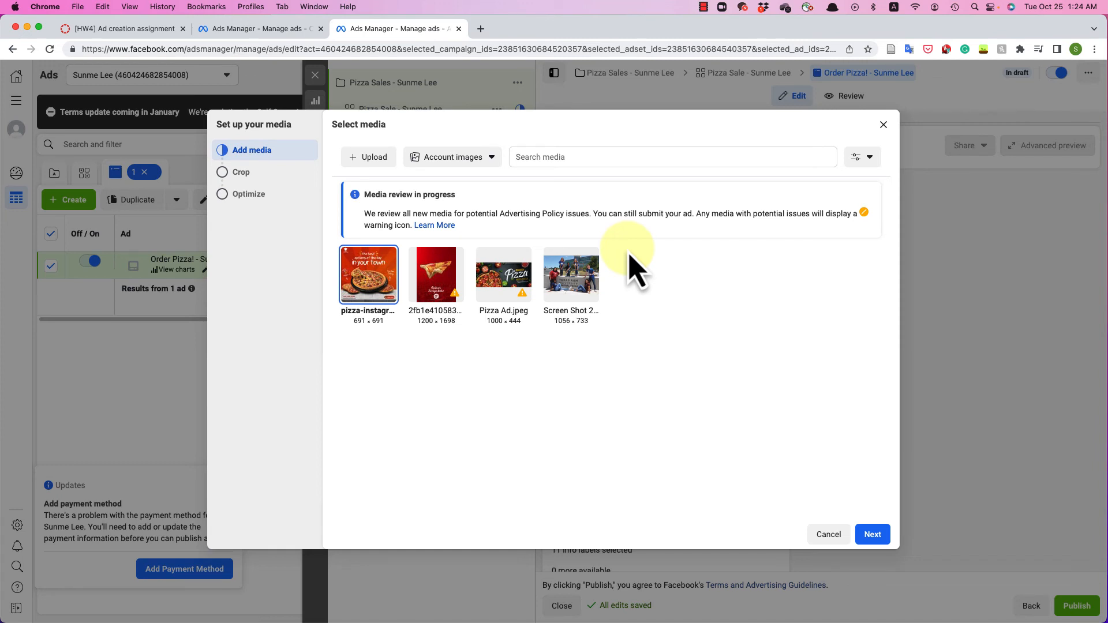
{"action": "left_click", "coordinate": [878, 546]}
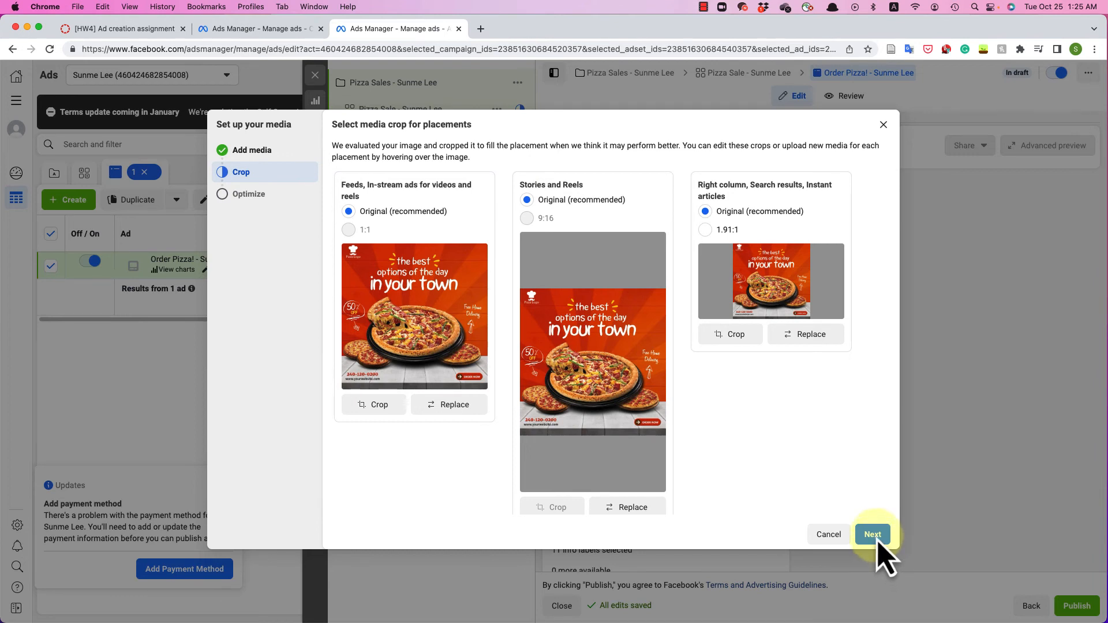
{"action": "left_click", "coordinate": [873, 537]}
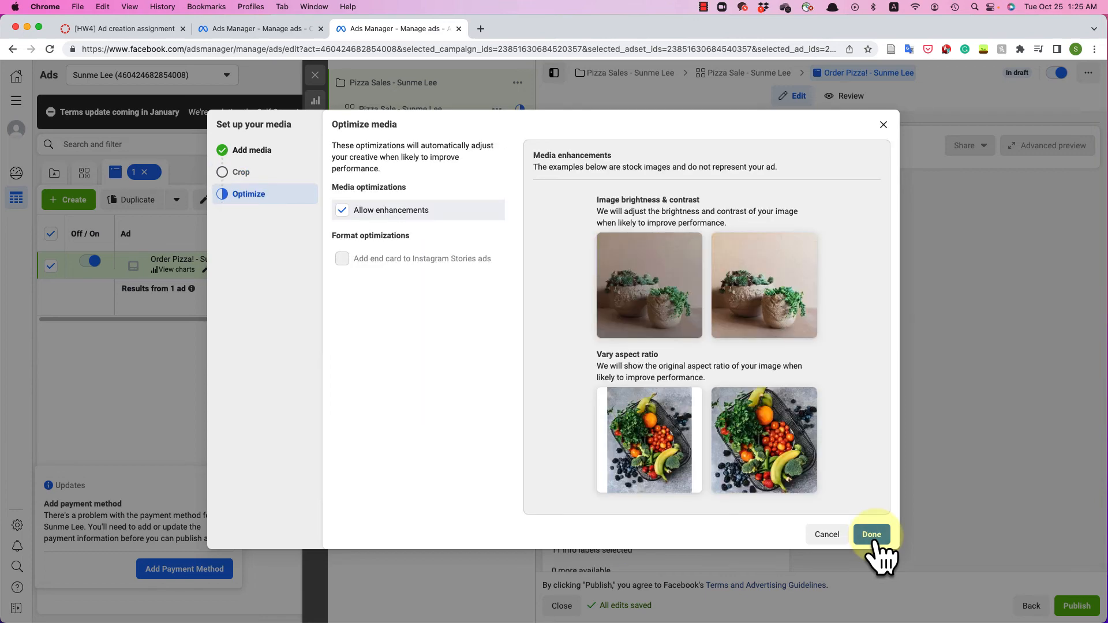
{"action": "left_click", "coordinate": [876, 545]}
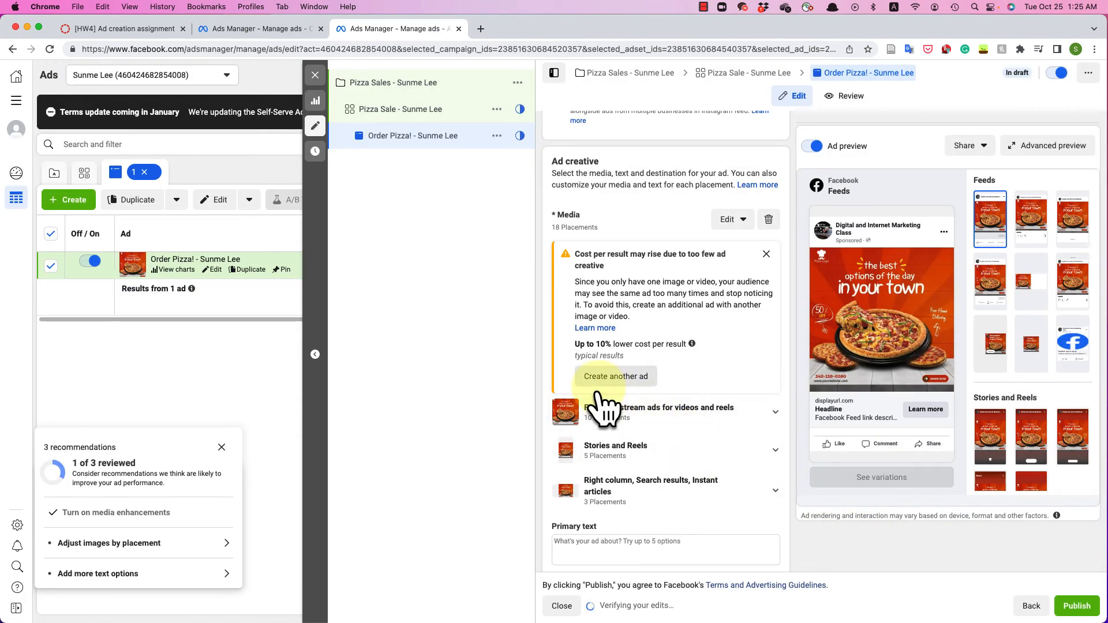
- Enter 'Order Pizza!' as the ad's primary text
{"action": "scroll", "coordinate": [598, 393], "scroll_direction": "down", "scroll_amount": 3}
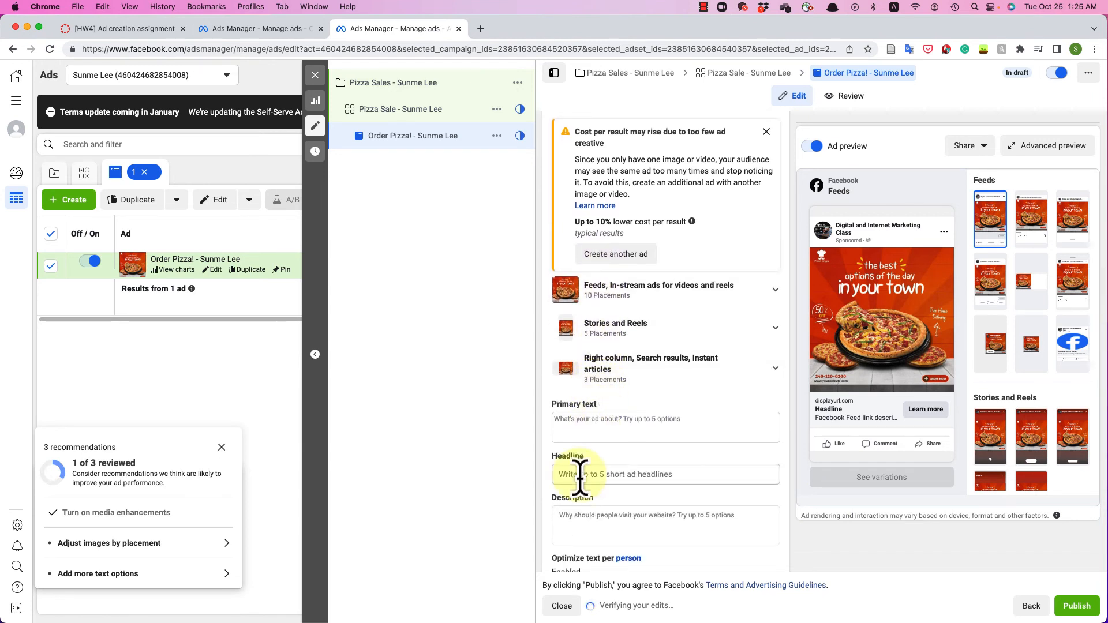
{"action": "scroll", "coordinate": [582, 482], "scroll_direction": "down", "scroll_amount": 1}
{"action": "left_click", "coordinate": [600, 396]}
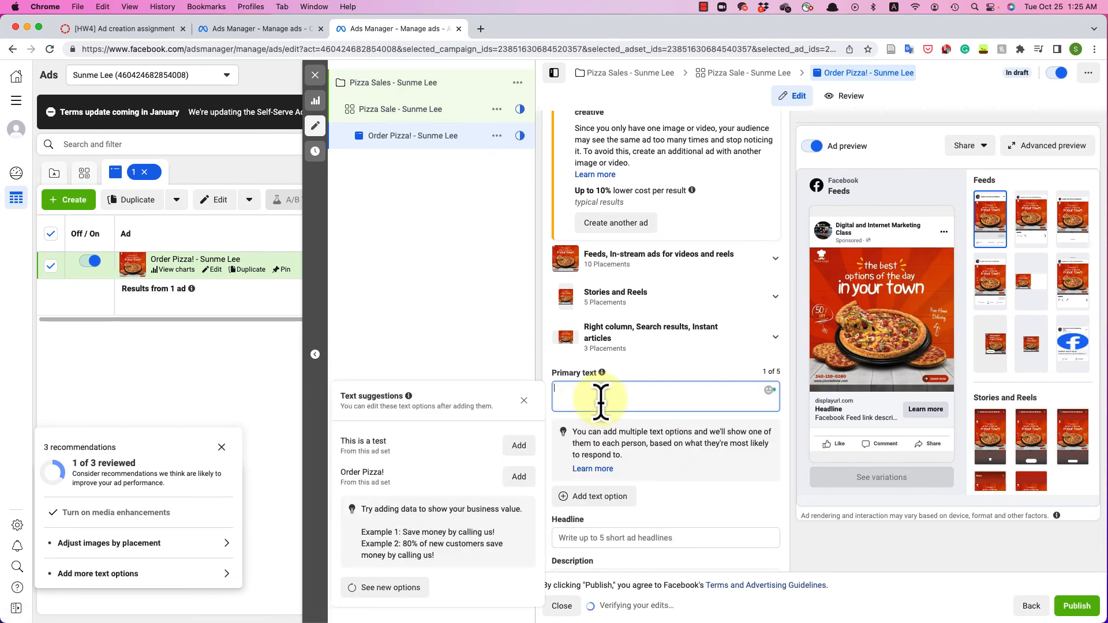
{"action": "type", "text": "Order Pizza!"}
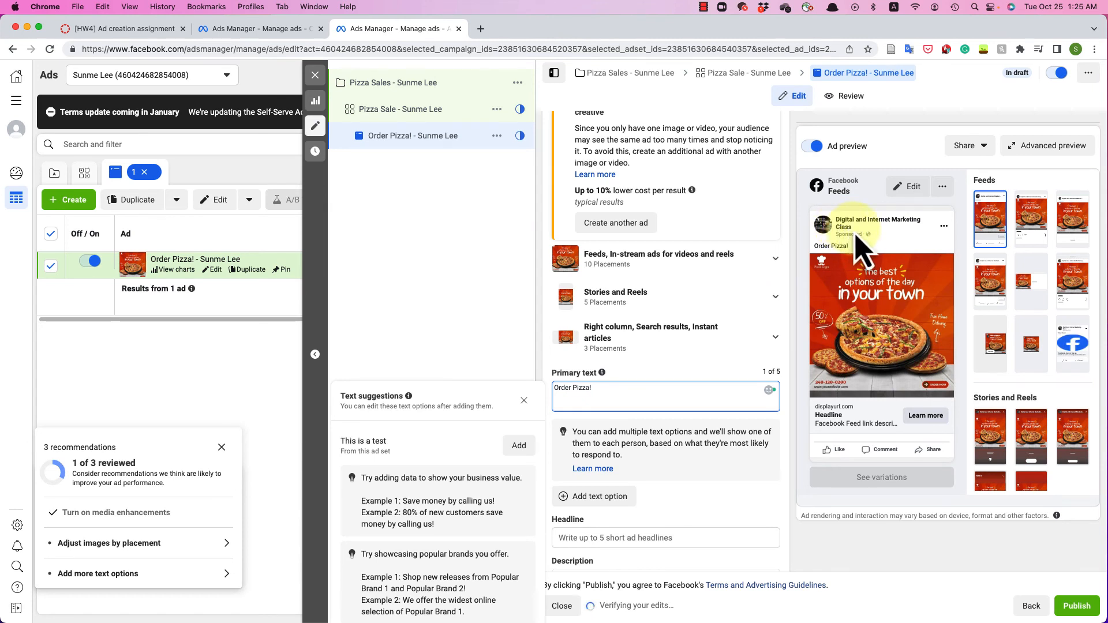
{"action": "scroll", "coordinate": [705, 294], "scroll_direction": "down", "scroll_amount": 3}
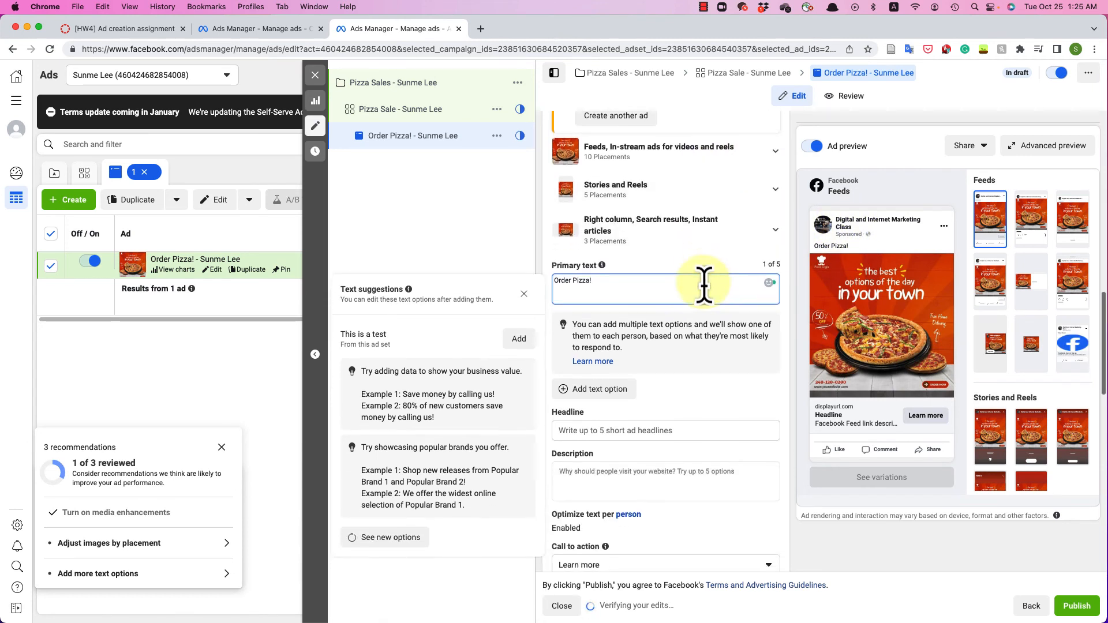
{"action": "left_click", "coordinate": [639, 430]}
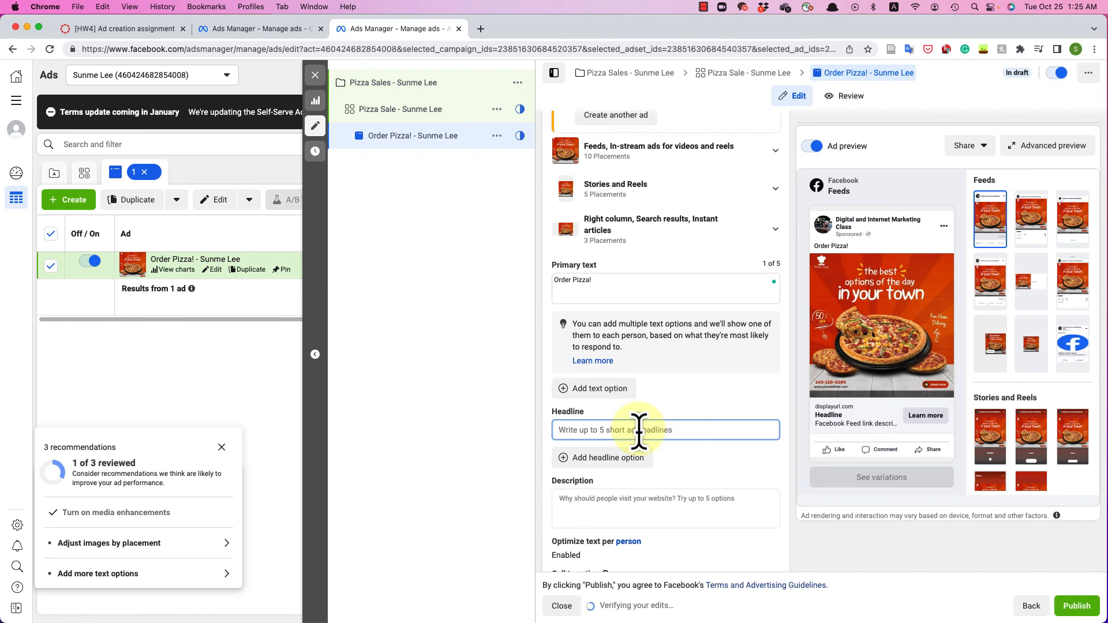
- Fill in the headline 'Where is the headline?' and the description 'Order pizza in my place!'
{"action": "type", "text": "Where is the headline?"}
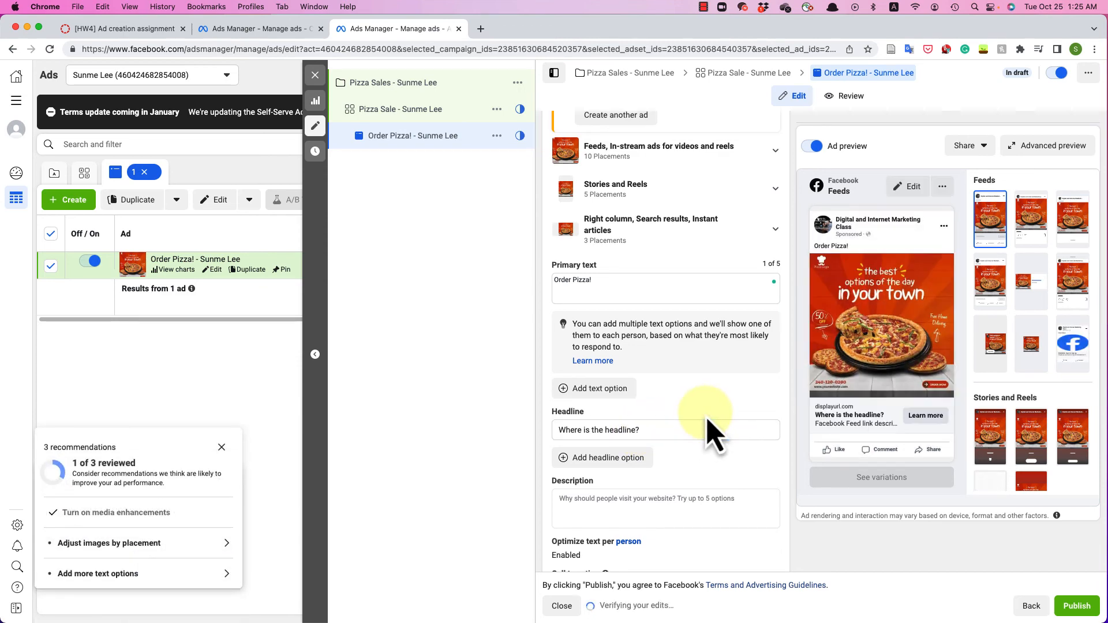
{"action": "left_click", "coordinate": [585, 508]}
{"action": "type", "text": "Order pizza in my "}
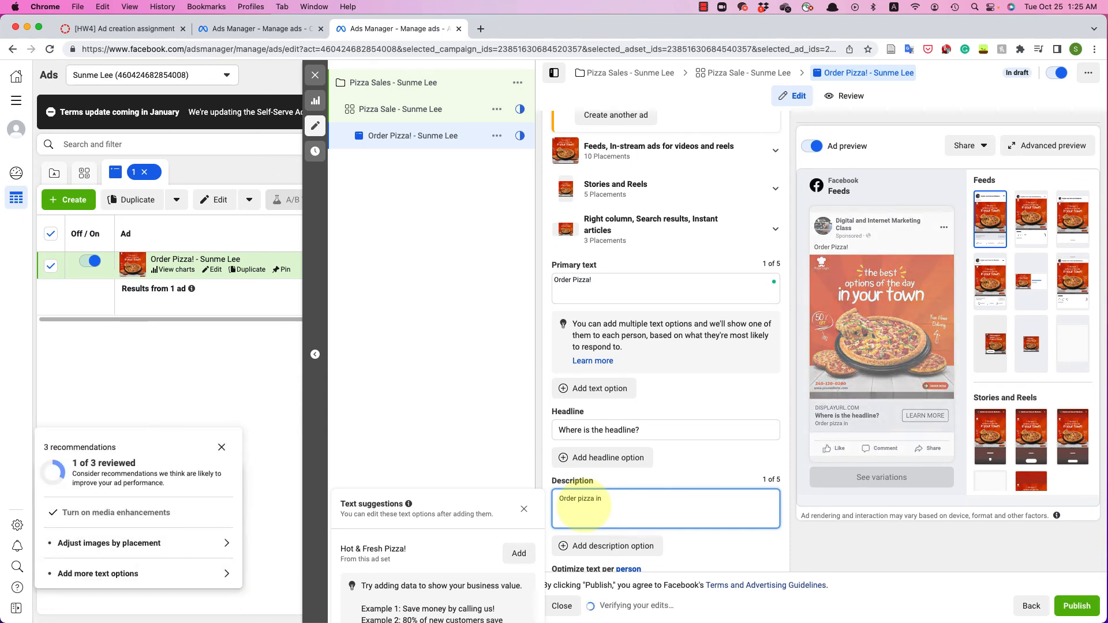
{"action": "type", "text": "place!"}
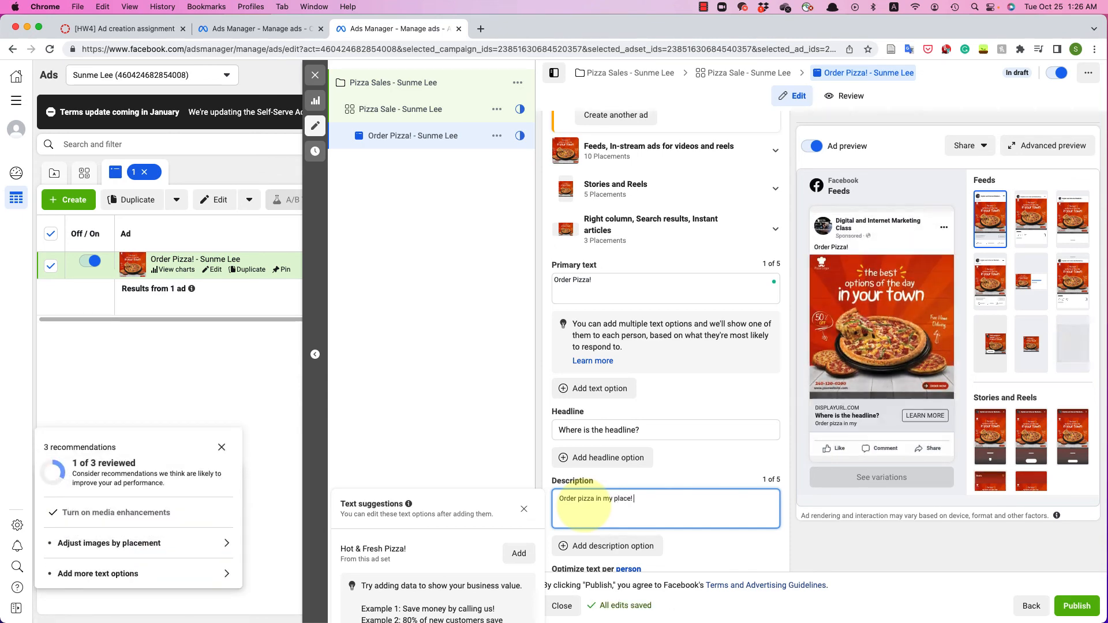
{"action": "scroll", "coordinate": [584, 511], "scroll_direction": "down", "scroll_amount": 3}
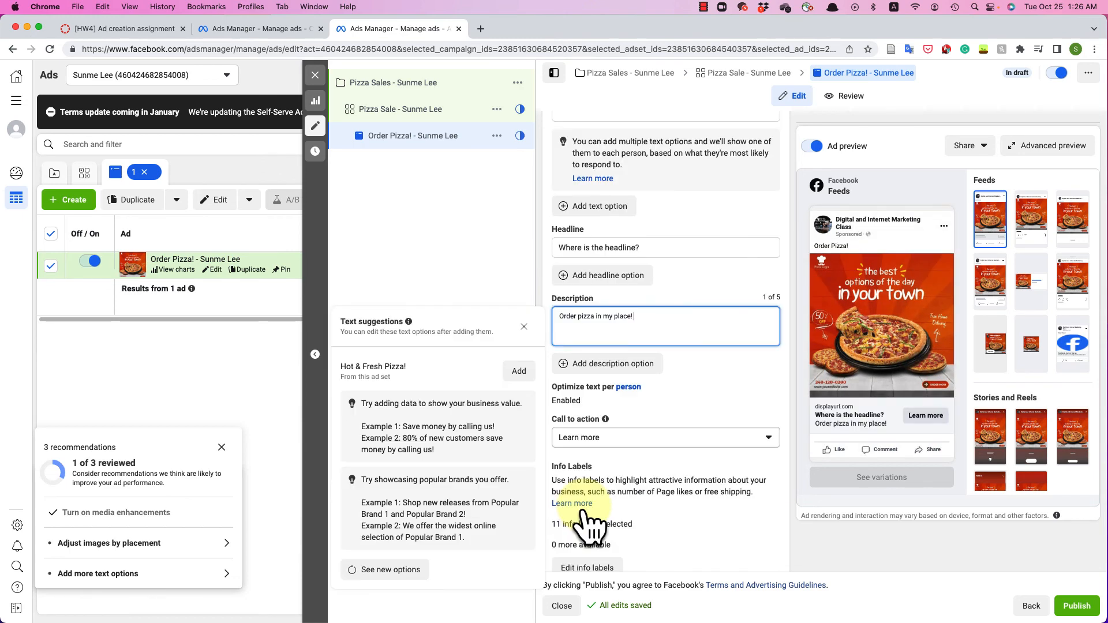
- Pick Order now as the call to action and enter google.com as the website URL
{"action": "left_click", "coordinate": [583, 511]}
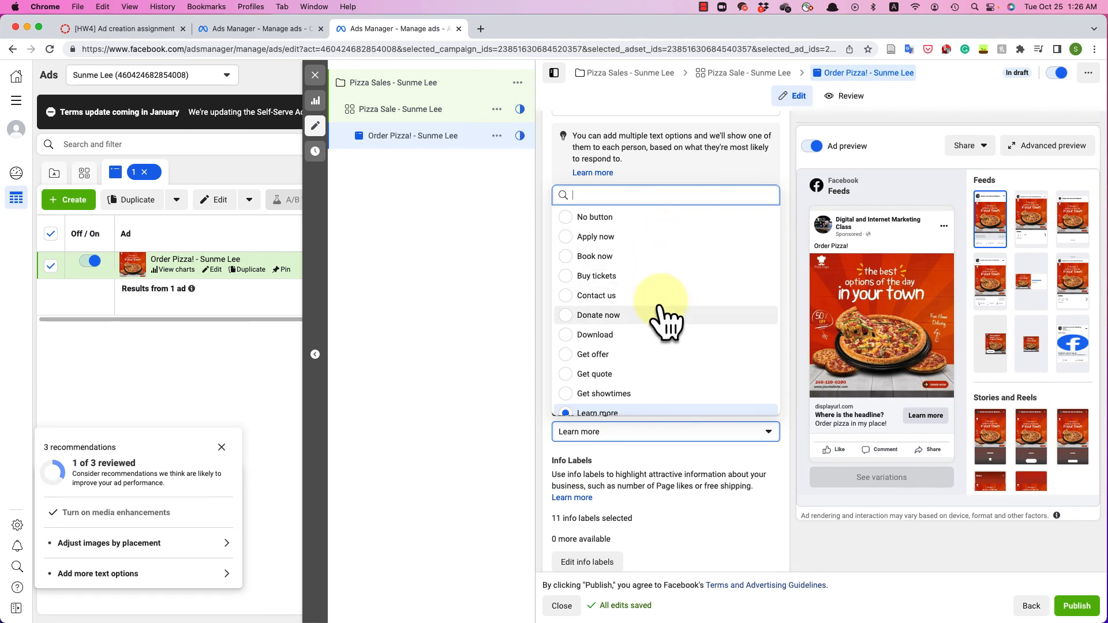
{"action": "scroll", "coordinate": [664, 321], "scroll_direction": "down", "scroll_amount": 3}
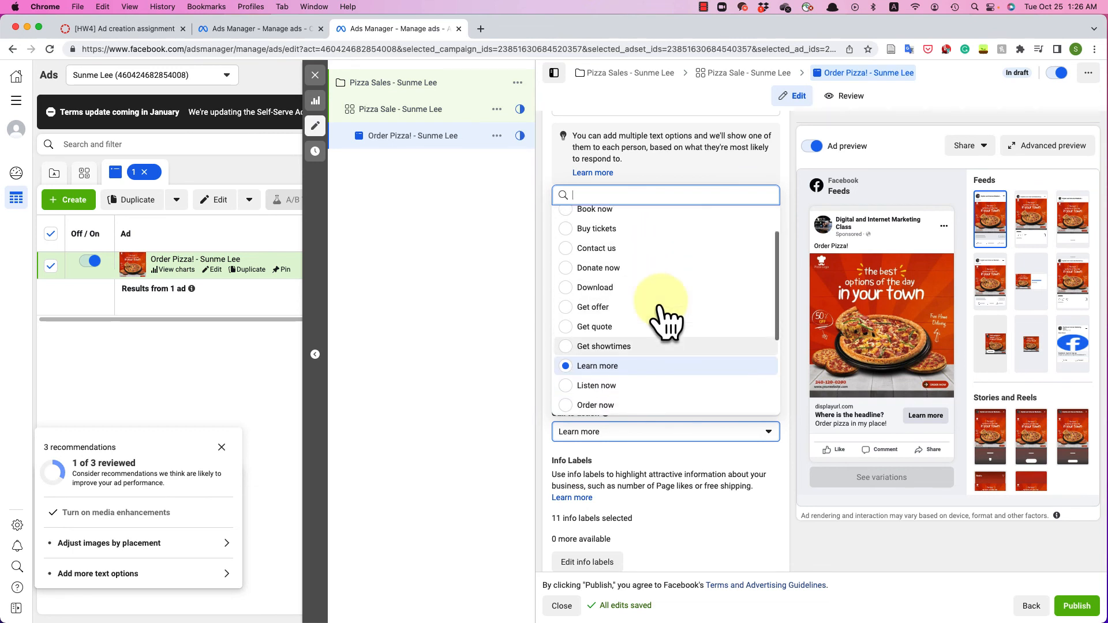
{"action": "scroll", "coordinate": [663, 320], "scroll_direction": "down", "scroll_amount": 1}
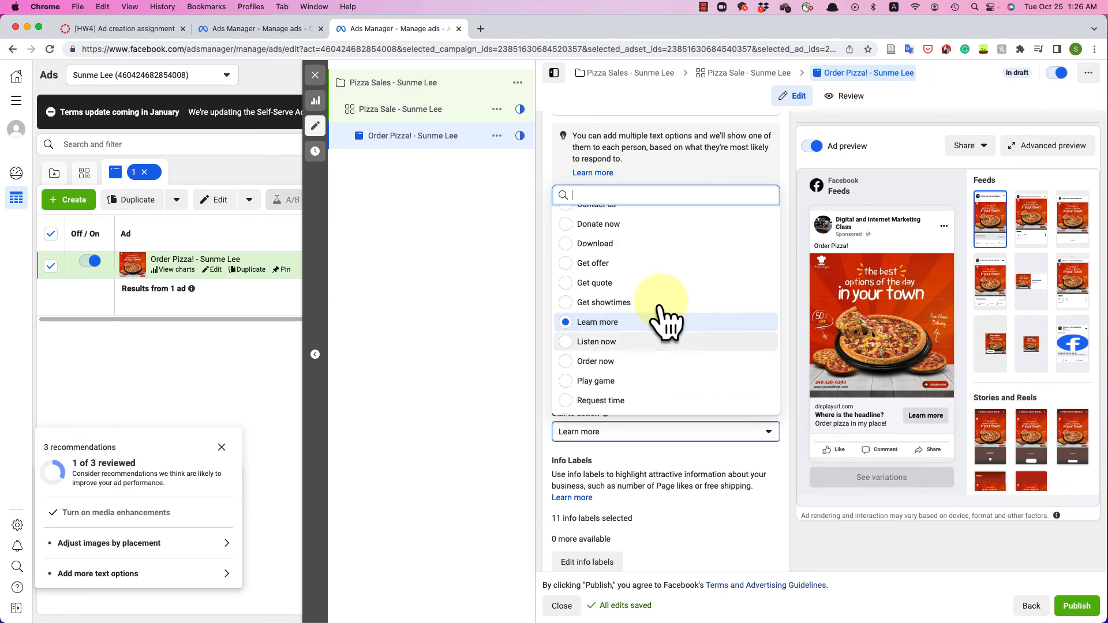
{"action": "left_click", "coordinate": [610, 363]}
{"action": "scroll", "coordinate": [606, 375], "scroll_direction": "down", "scroll_amount": 2}
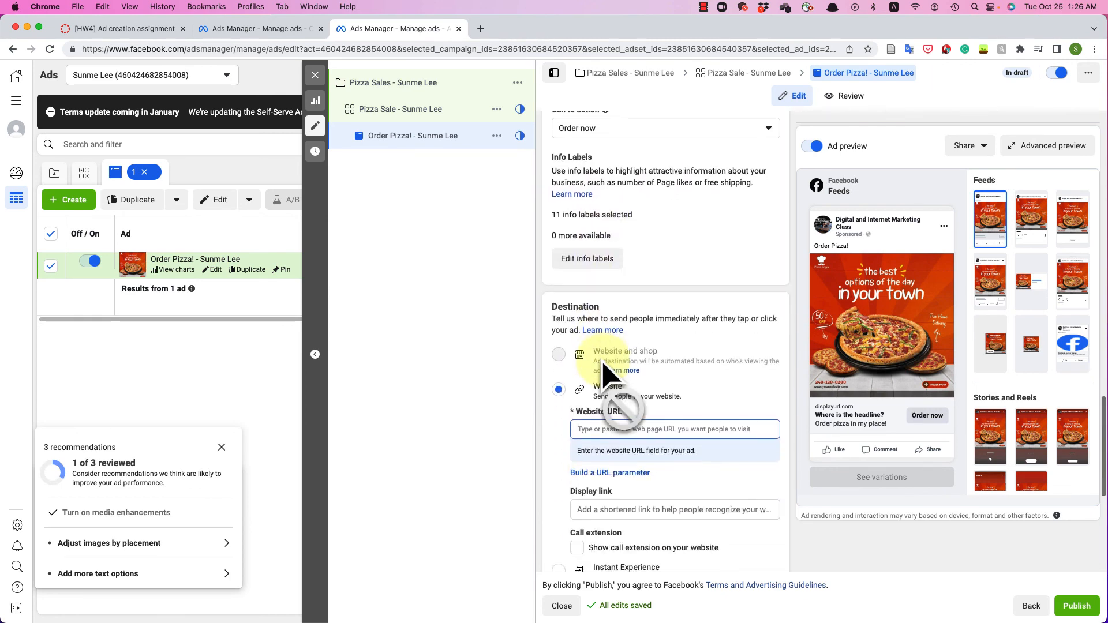
{"action": "left_click", "coordinate": [589, 430]}
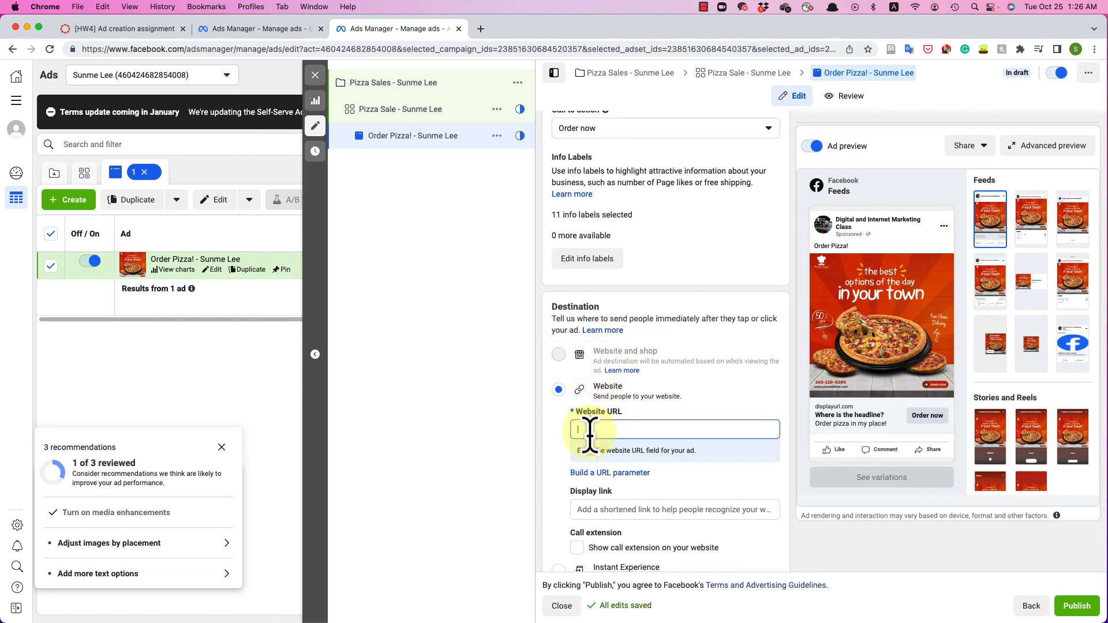
{"action": "type", "text": "google.com"}
{"action": "key", "text": "Return"}
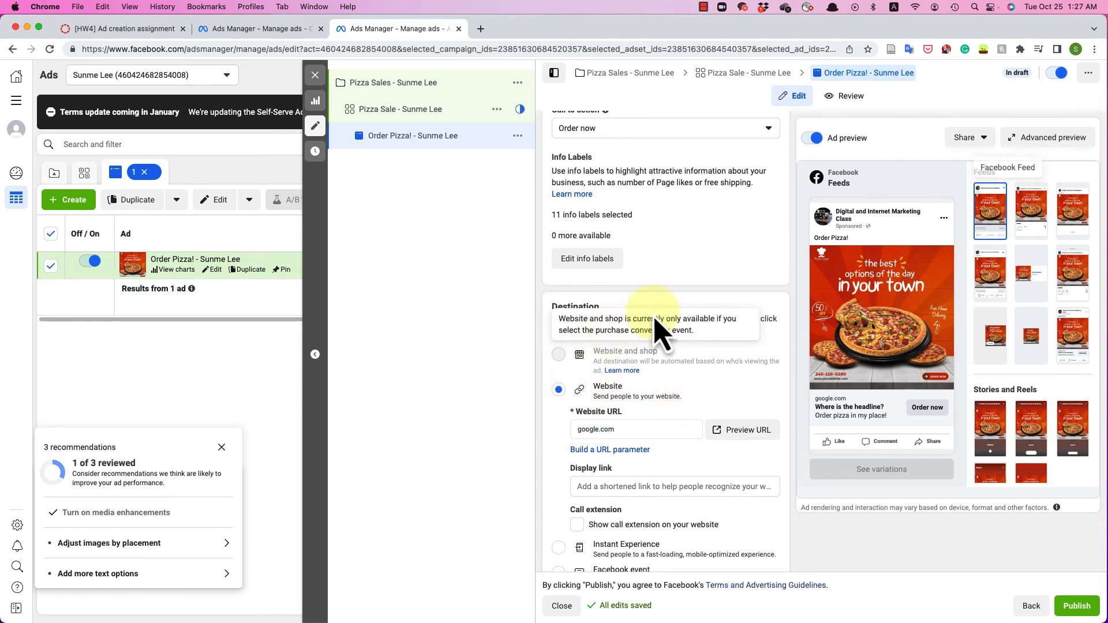
{"action": "left_click", "coordinate": [979, 142]}
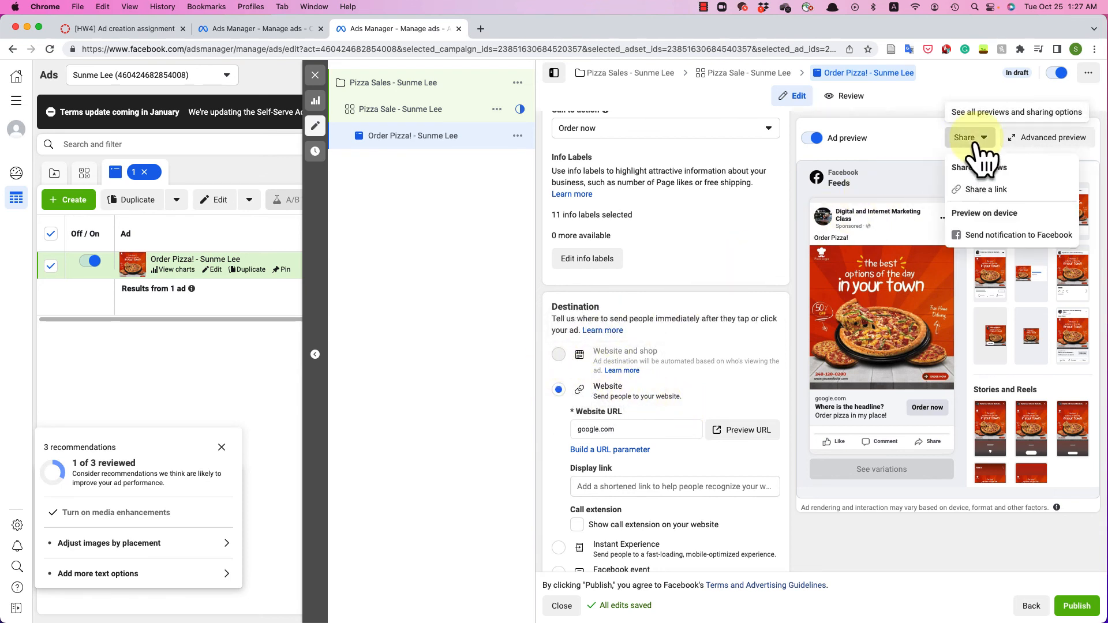
- Turn on link sharing for the ad preview with a 30-day expiry and copy the link
{"action": "left_click", "coordinate": [981, 191]}
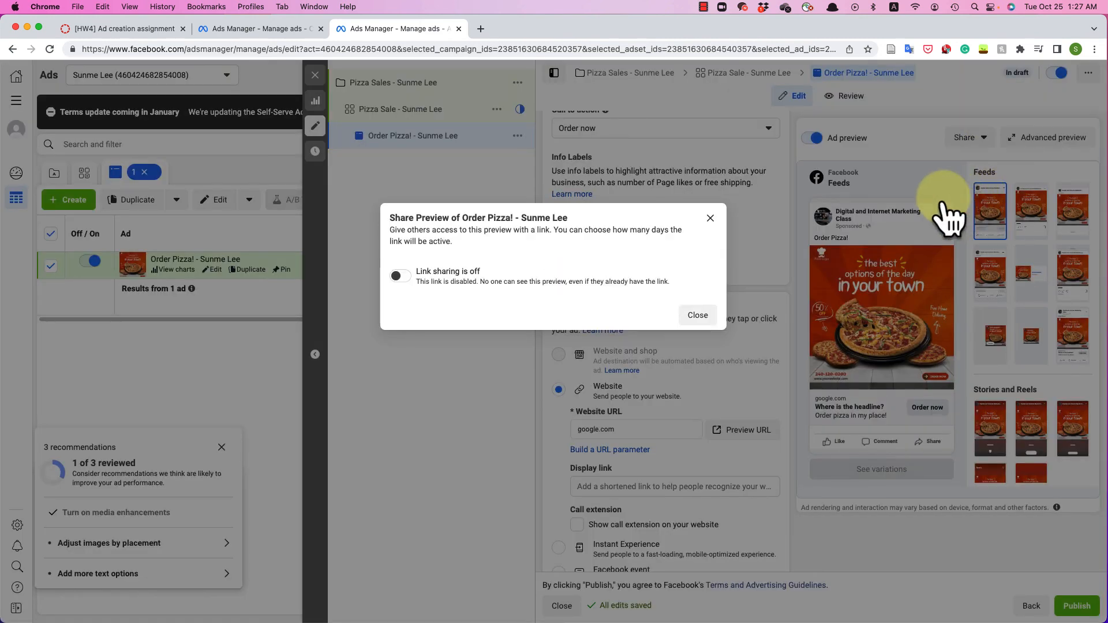
{"action": "left_click", "coordinate": [398, 276]}
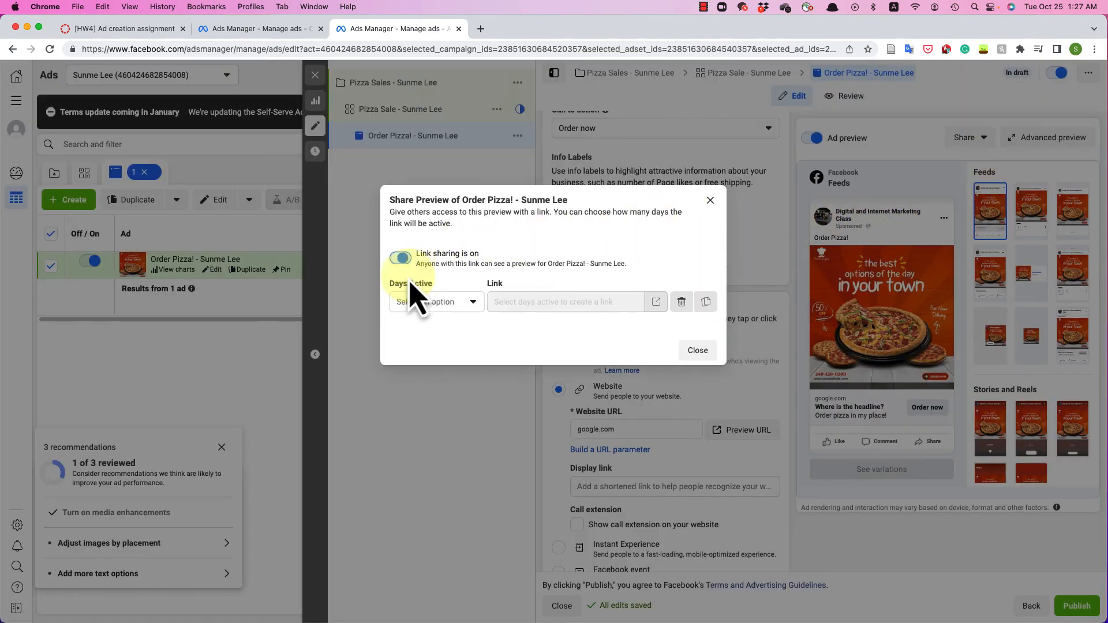
{"action": "left_click", "coordinate": [434, 305]}
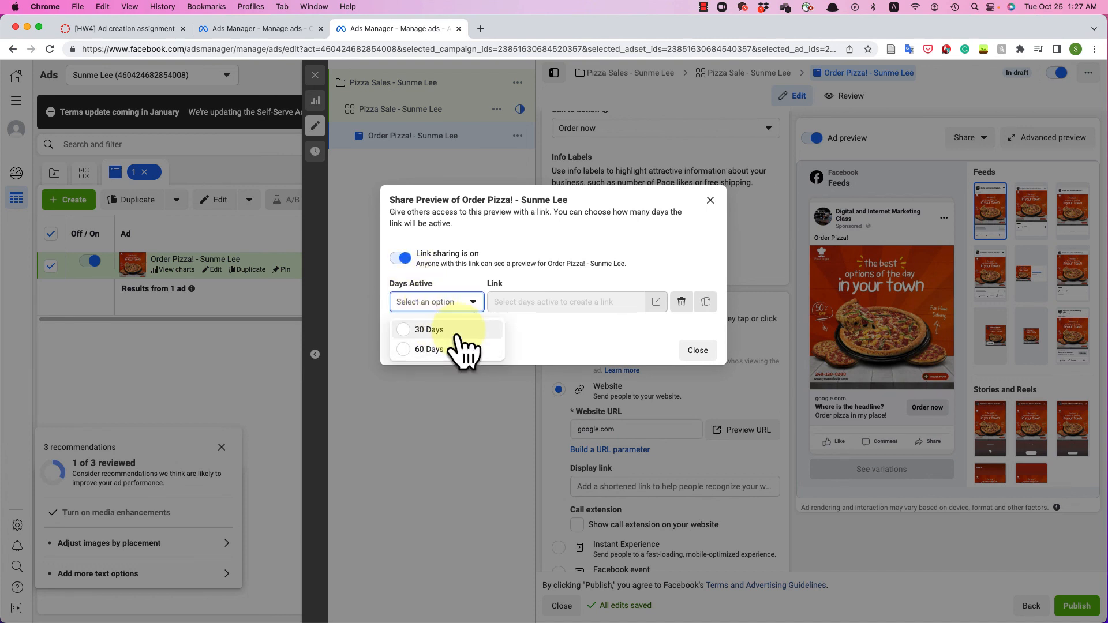
{"action": "left_click", "coordinate": [457, 332]}
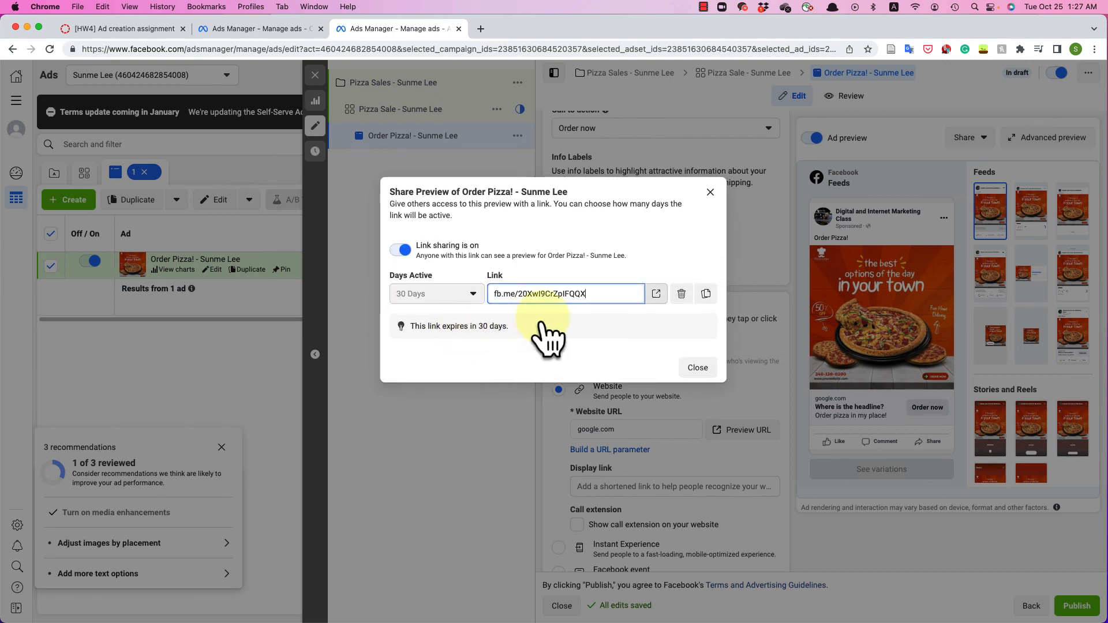
{"action": "left_click", "coordinate": [705, 293]}
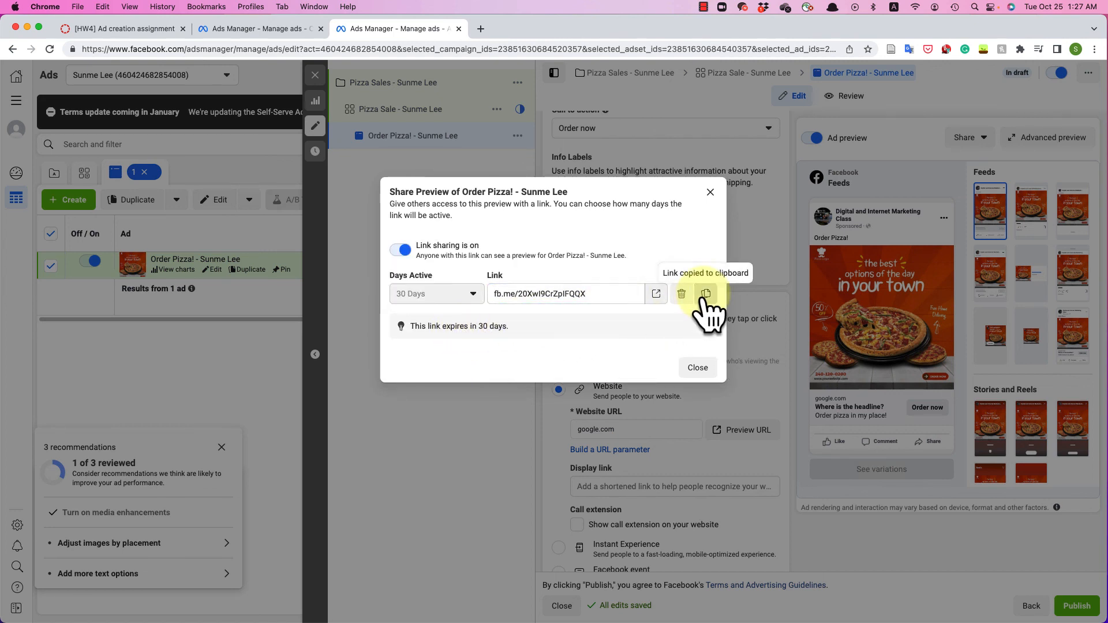
- Paste the preview link under Preview Link in the Word assignment
{"action": "key", "text": "super+Tab"}
{"action": "left_click", "coordinate": [248, 218]}
{"action": "key", "text": "super+v"}
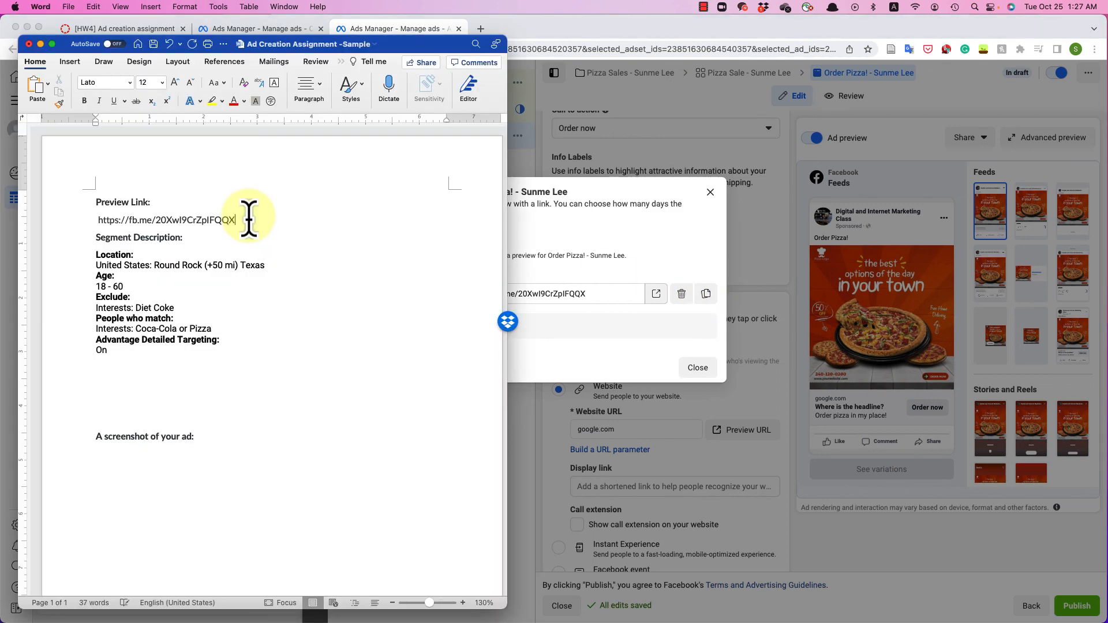
- Capture a region screenshot of the ad preview and insert it below "A screenshot of your ad:" in Word
{"action": "key", "text": "Return"}
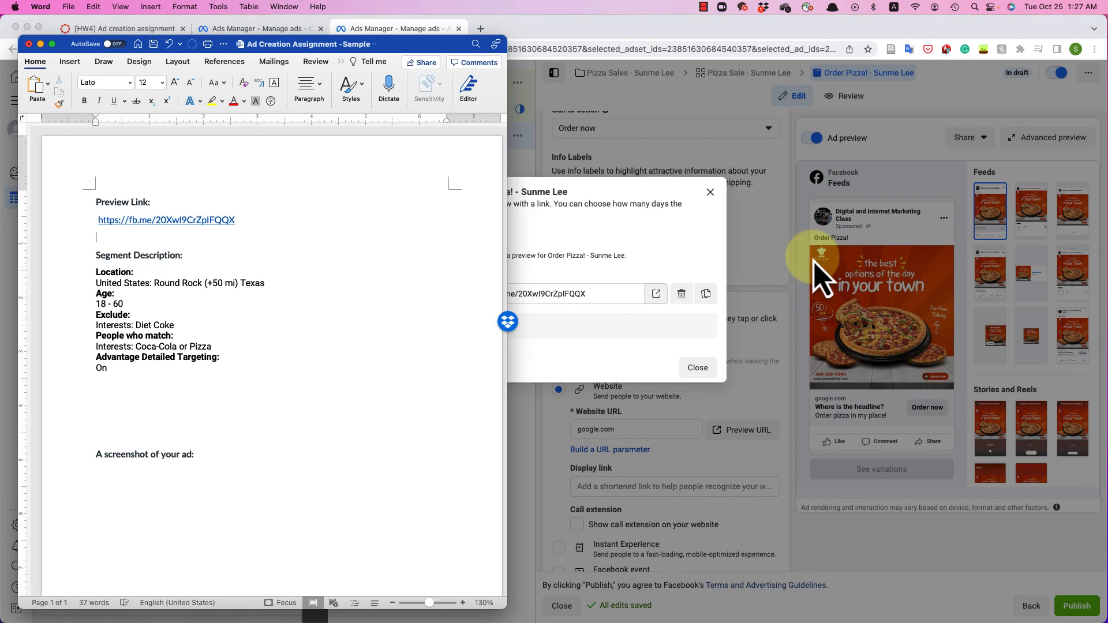
{"action": "left_click", "coordinate": [820, 277]}
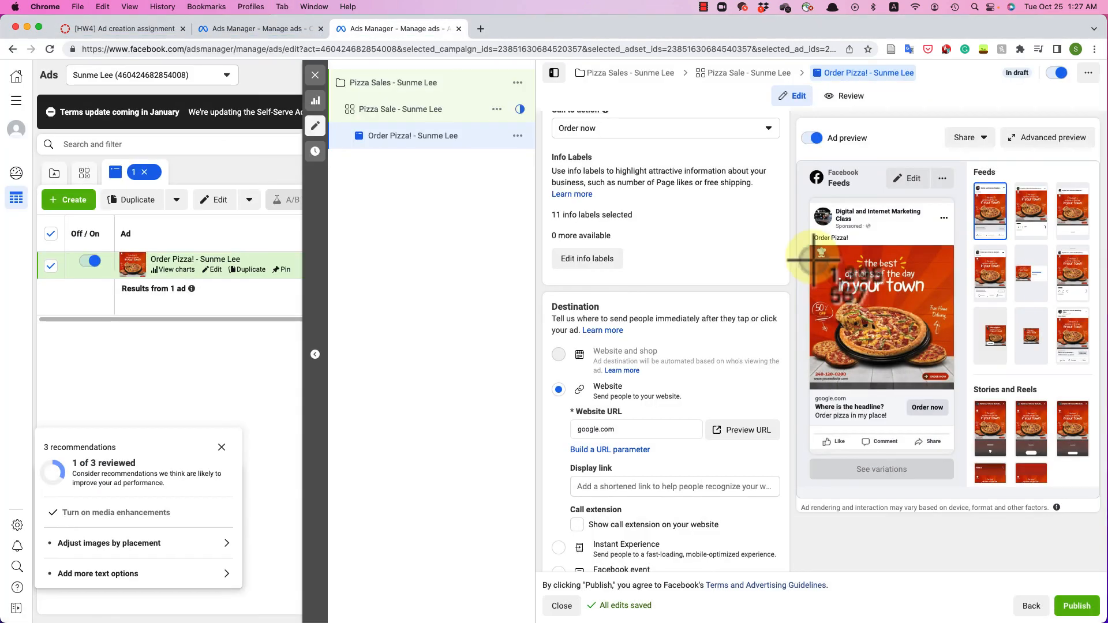
{"action": "key", "text": "shift+super+4"}
{"action": "left_click_drag", "start_coordinate": [807, 192], "coordinate": [961, 484]}
{"action": "key", "text": "super+Tab"}
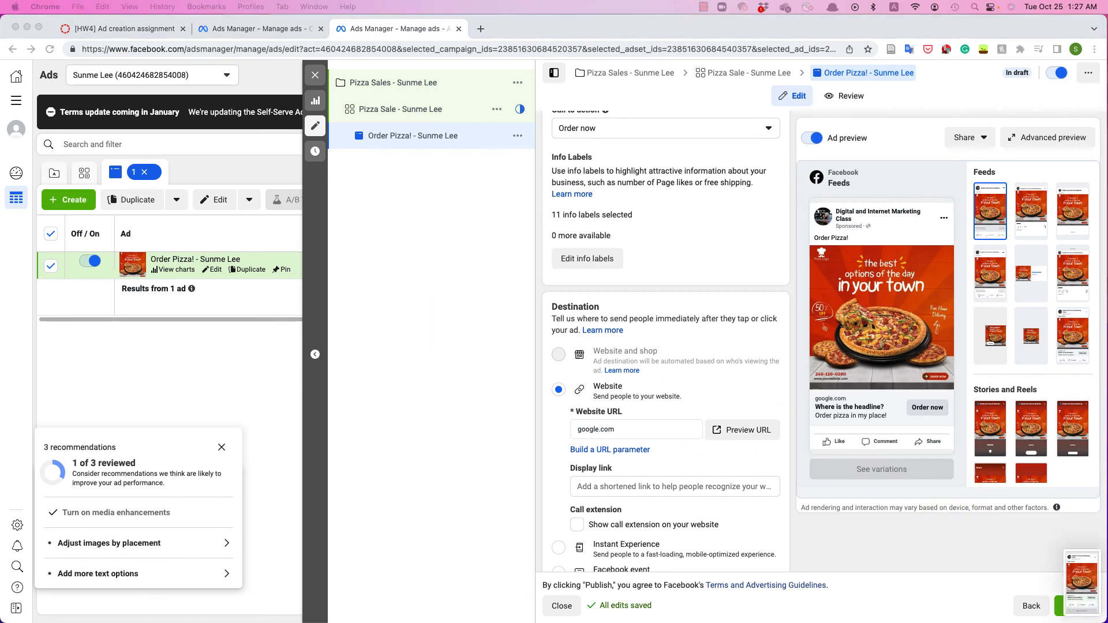
{"action": "left_click_drag", "start_coordinate": [517, 30], "coordinate": [456, 37]}
{"action": "left_click_drag", "start_coordinate": [1083, 583], "coordinate": [312, 498]}
- Make the text from "Preview Link:" down to the screenshot heading black
{"action": "left_click_drag", "start_coordinate": [115, 140], "coordinate": [120, 341]}
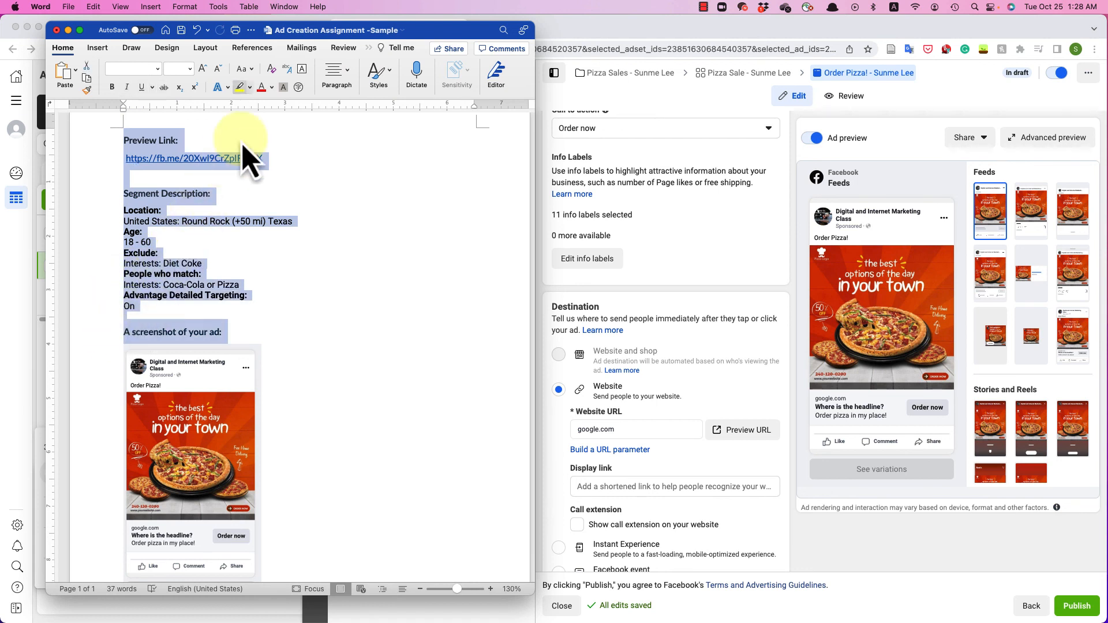
{"action": "left_click", "coordinate": [272, 87]}
{"action": "left_click", "coordinate": [275, 139]}
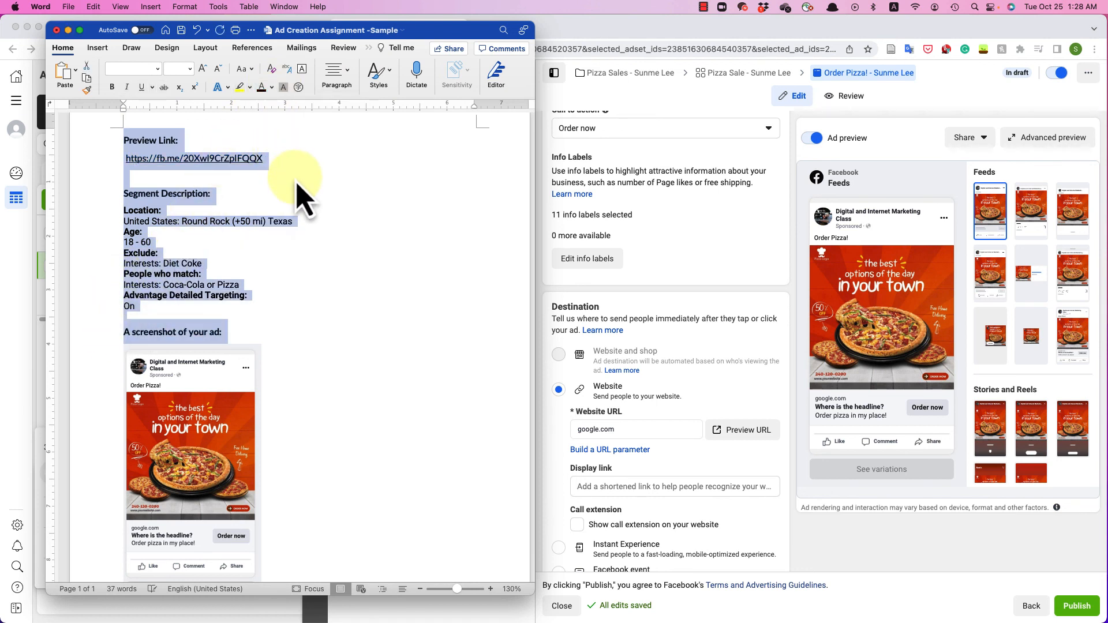
{"action": "left_click", "coordinate": [266, 168]}
- Highlight the "Preview Link:", "Segment Description:" and "A screenshot of your ad:" headings in yellow
{"action": "left_click", "coordinate": [112, 139]}
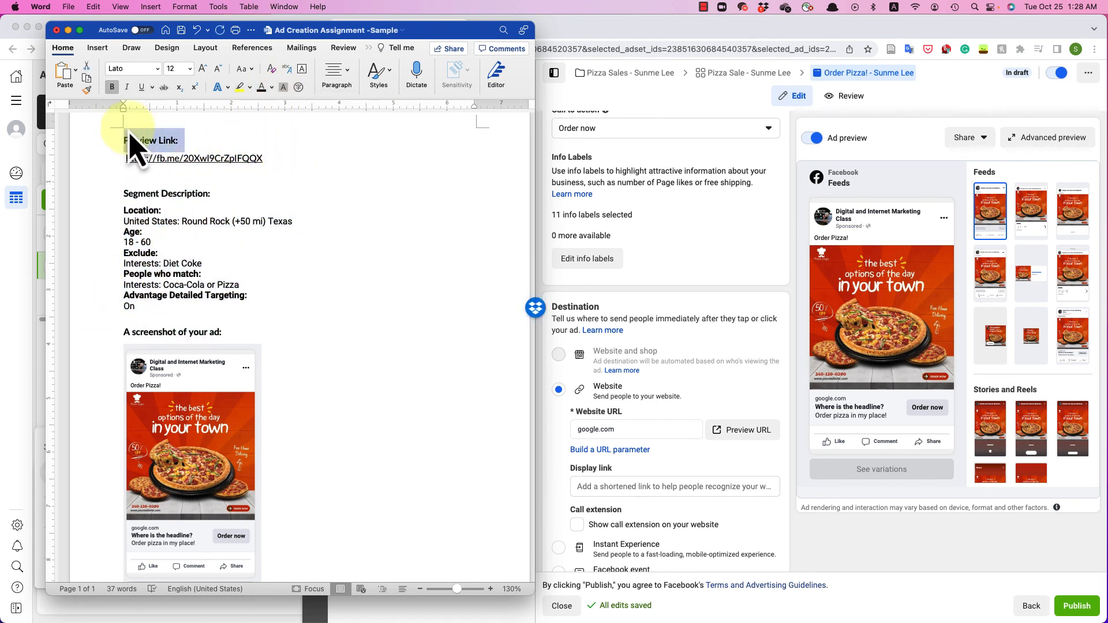
{"action": "left_click", "coordinate": [240, 89]}
{"action": "left_click", "coordinate": [104, 194]}
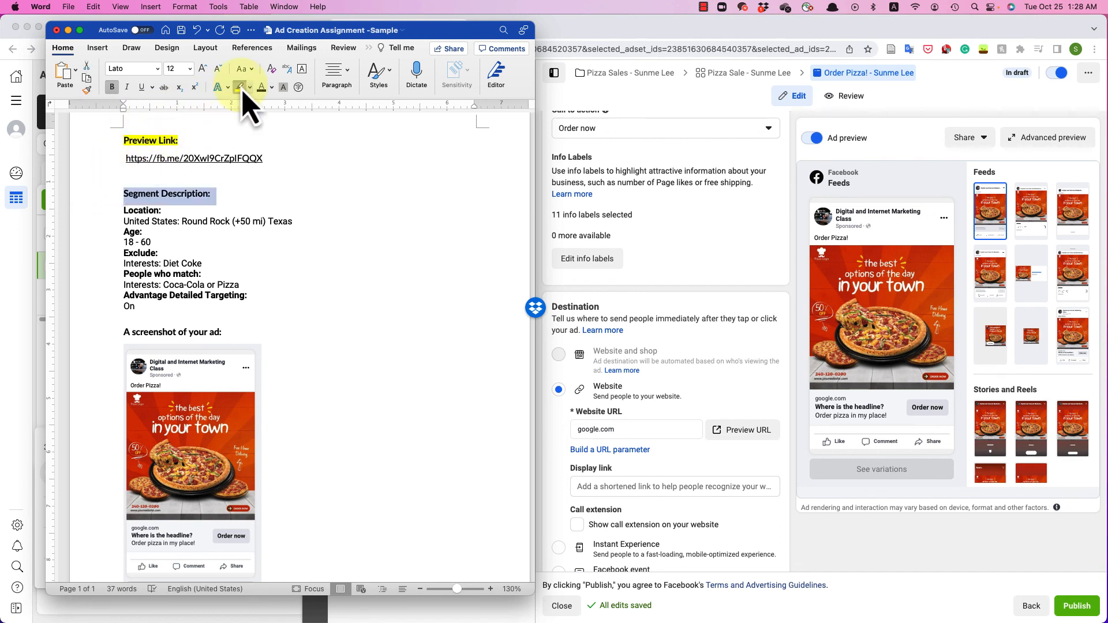
{"action": "left_click", "coordinate": [240, 89]}
{"action": "left_click", "coordinate": [104, 332]}
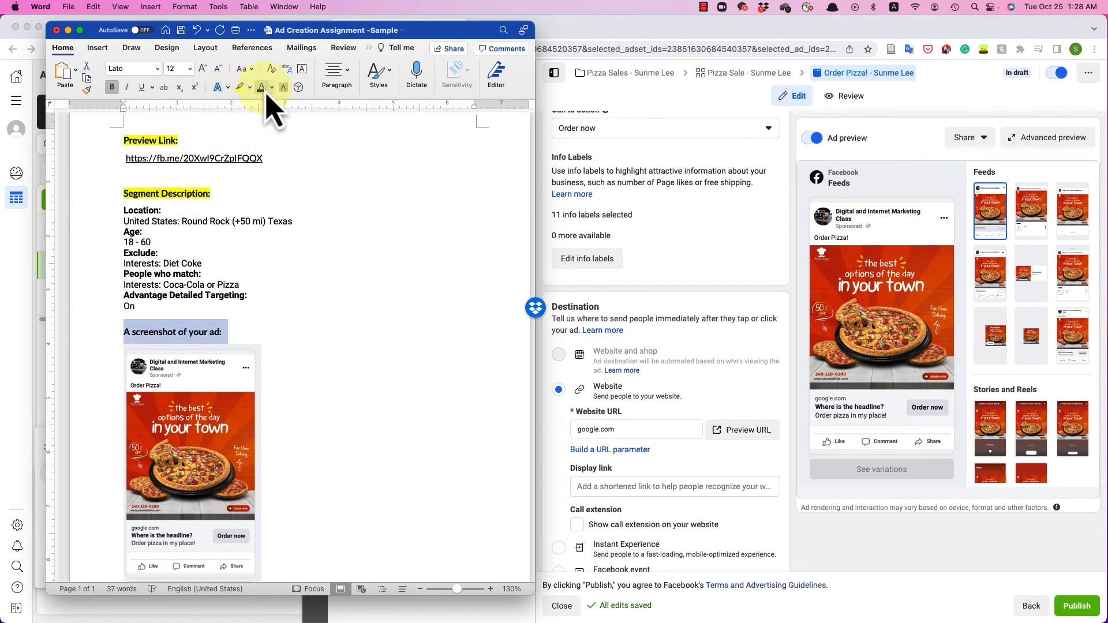
{"action": "left_click", "coordinate": [241, 88]}
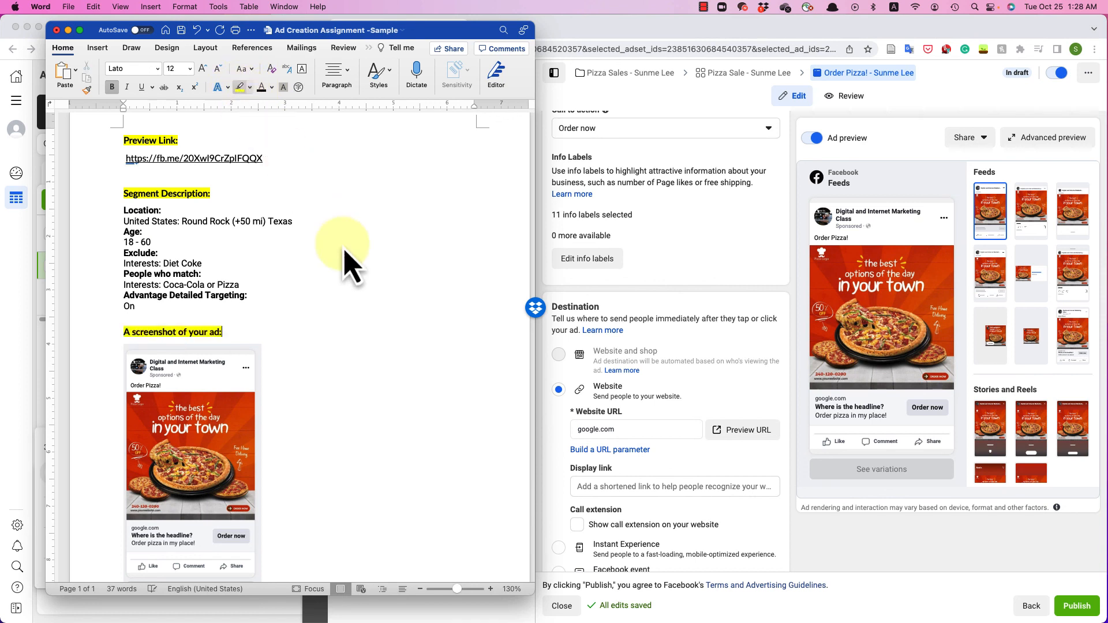
{"action": "left_click", "coordinate": [376, 293]}
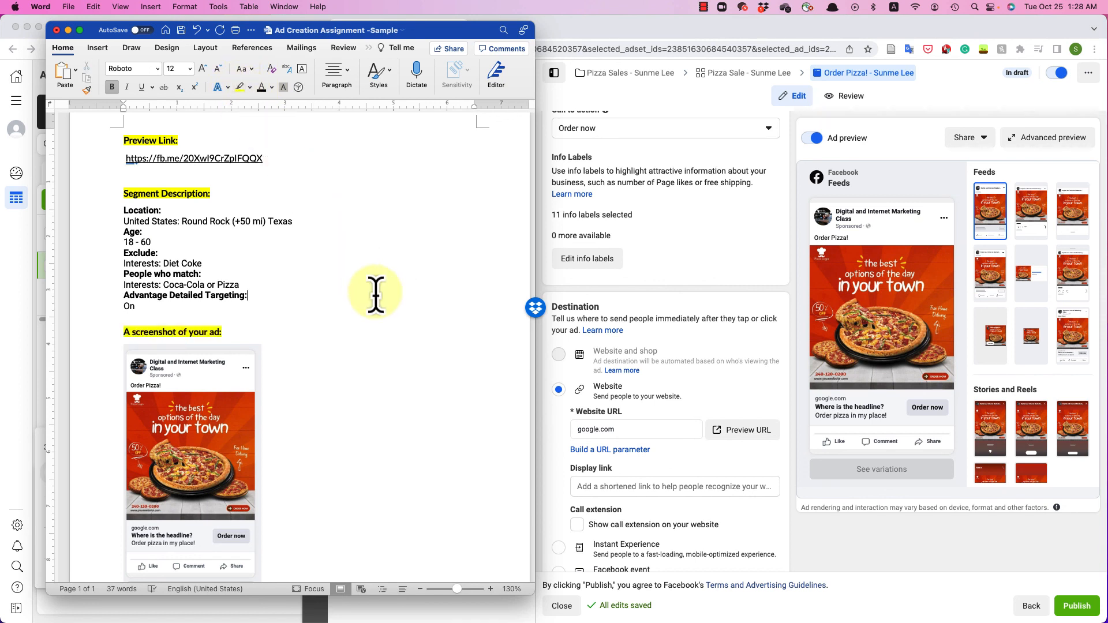